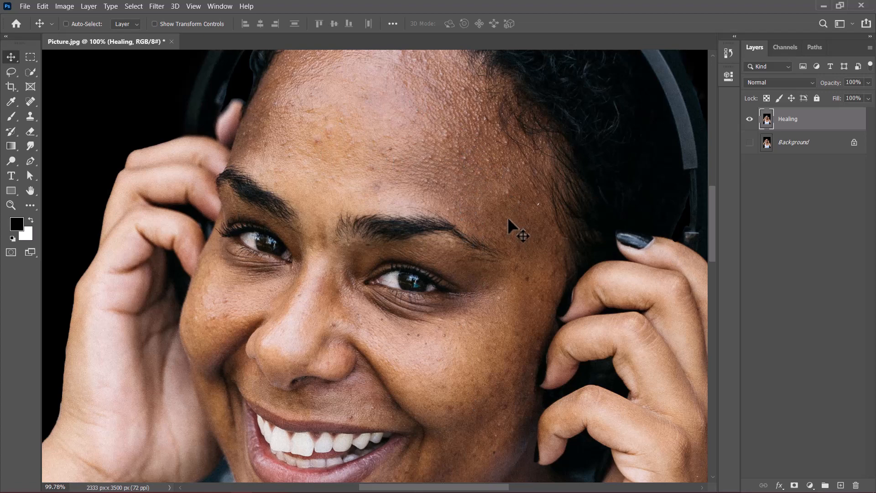
- Heal the blemishes on the forehead with a 15 px Content-Aware Spot Healing Brush on the Healing layer
{"action": "left_click", "coordinate": [31, 101]}
{"action": "left_click", "coordinate": [68, 101]}
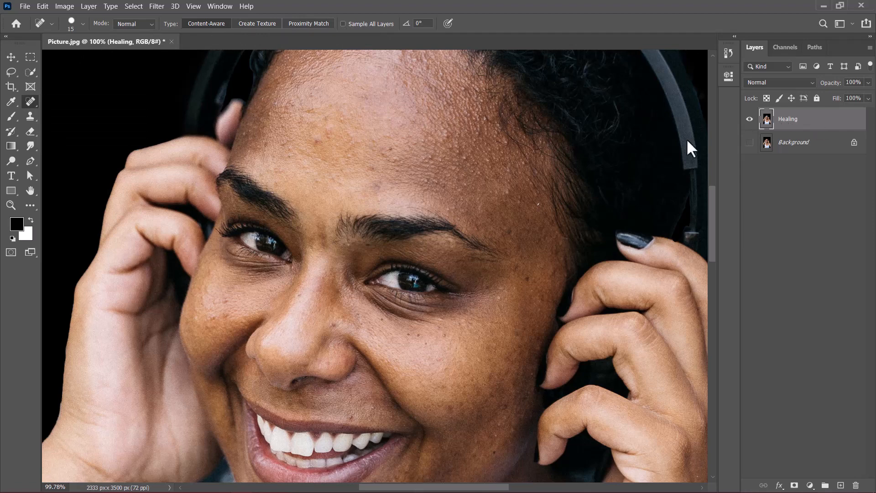
{"action": "left_click", "coordinate": [393, 148]}
{"action": "scroll", "coordinate": [401, 149], "scroll_direction": "up", "scroll_amount": 5}
{"action": "scroll", "coordinate": [570, 209], "scroll_direction": "down", "scroll_amount": 5}
{"action": "scroll", "coordinate": [495, 101], "scroll_direction": "up", "scroll_amount": 3}
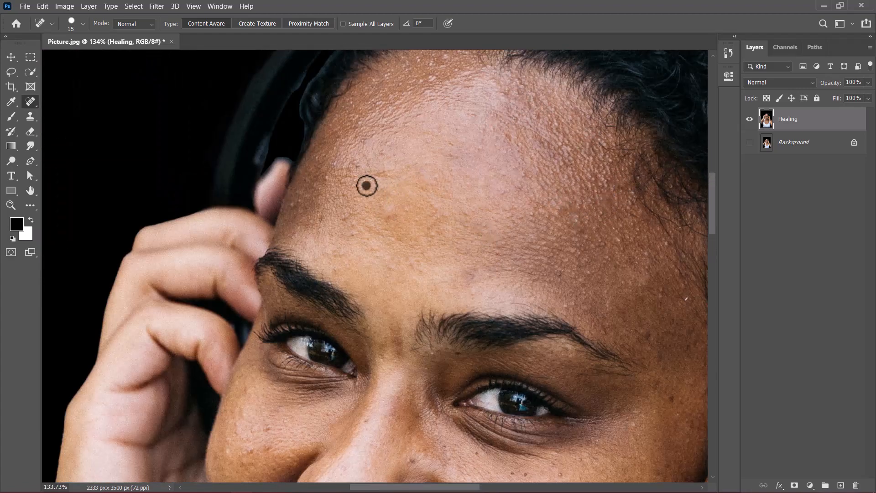
- Remove the dark spots on the cheek beneath the fully lit eye and beside the nose with the Spot Healing Brush
{"action": "scroll", "coordinate": [400, 117], "scroll_direction": "down", "scroll_amount": 3}
{"action": "scroll", "coordinate": [554, 286], "scroll_direction": "down", "scroll_amount": 4}
{"action": "scroll", "coordinate": [549, 151], "scroll_direction": "up", "scroll_amount": 5}
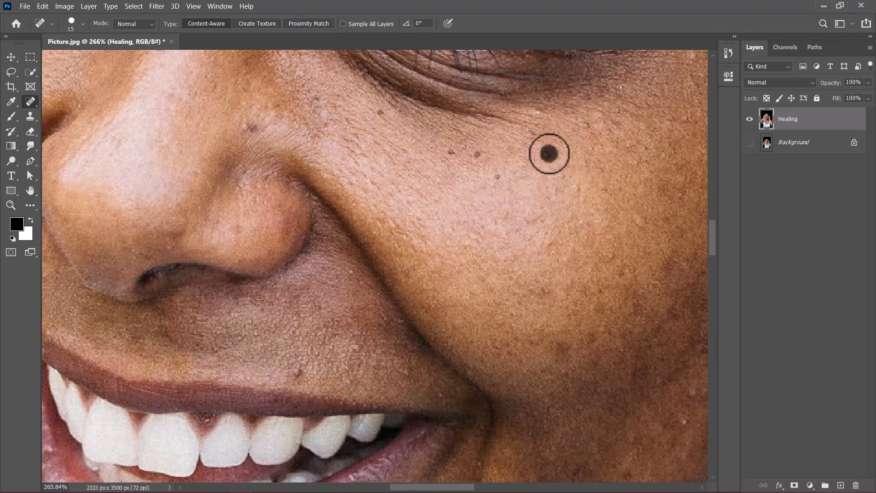
{"action": "scroll", "coordinate": [483, 250], "scroll_direction": "up", "scroll_amount": 1}
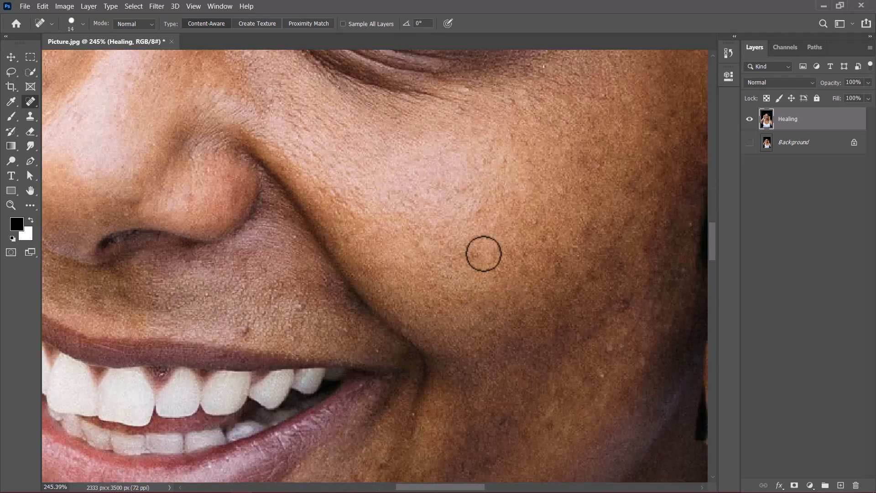
{"action": "scroll", "coordinate": [380, 343], "scroll_direction": "up", "scroll_amount": 2}
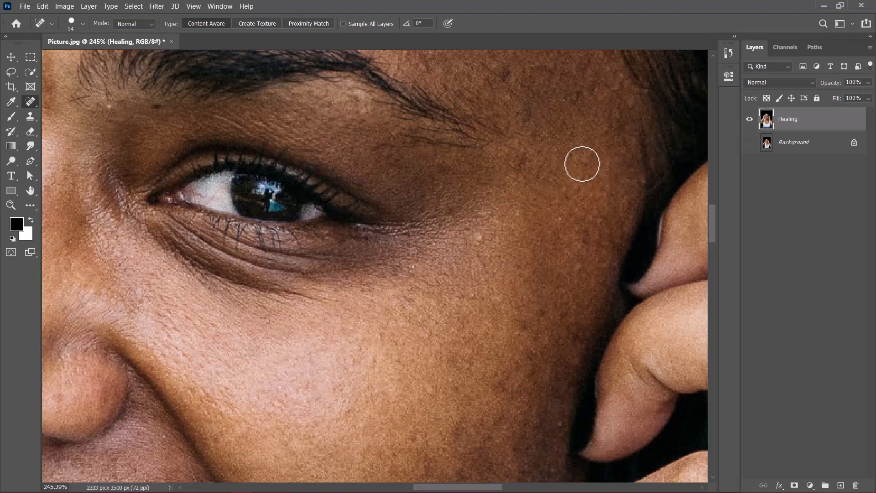
- Heal the spots on the temple and on the side of the forehead near the hairline with the 14 px brush
{"action": "scroll", "coordinate": [581, 162], "scroll_direction": "down", "scroll_amount": 6}
{"action": "scroll", "coordinate": [440, 312], "scroll_direction": "up", "scroll_amount": 5}
{"action": "left_click", "coordinate": [440, 311]}
{"action": "scroll", "coordinate": [361, 256], "scroll_direction": "up", "scroll_amount": 2}
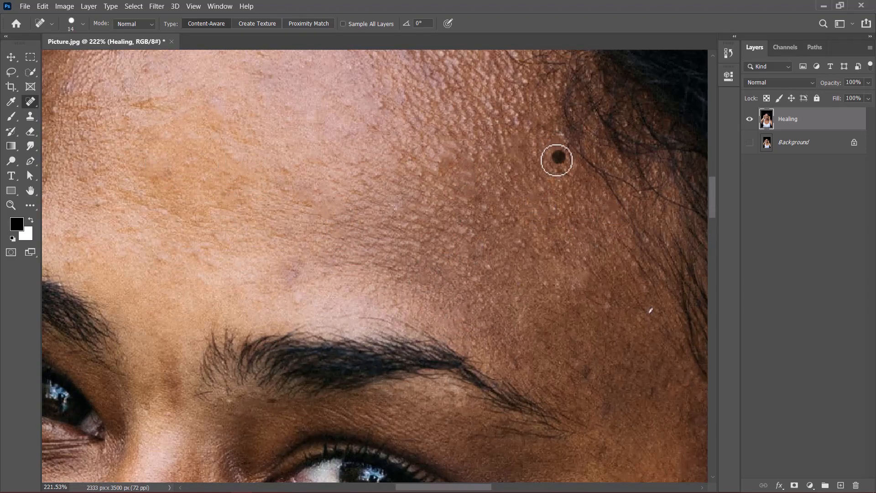
- Heal the spots on the other cheek, between the outer edge of the face and the nose
{"action": "scroll", "coordinate": [483, 201], "scroll_direction": "down", "scroll_amount": 6}
{"action": "scroll", "coordinate": [277, 213], "scroll_direction": "up", "scroll_amount": 7}
{"action": "left_click", "coordinate": [276, 213]}
{"action": "left_click", "coordinate": [215, 280]}
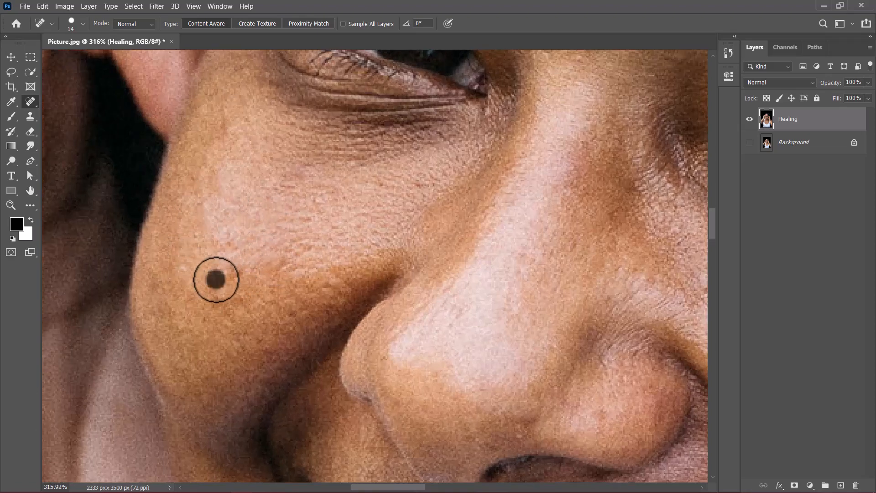
- Clean up the blemishes on the chin and around the mouth with the Spot Healing Brush
{"action": "scroll", "coordinate": [215, 279], "scroll_direction": "down", "scroll_amount": 5}
{"action": "scroll", "coordinate": [385, 186], "scroll_direction": "up", "scroll_amount": 4}
{"action": "scroll", "coordinate": [520, 258], "scroll_direction": "down", "scroll_amount": 5}
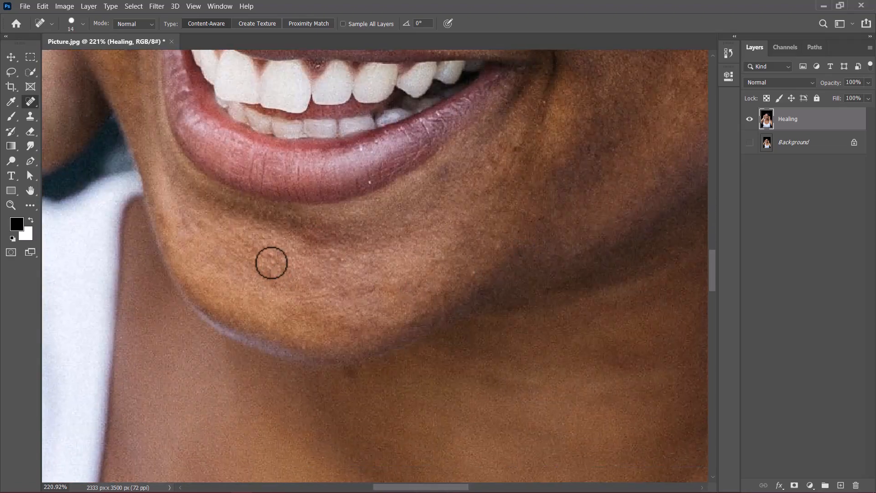
- Enlarge the healing brush and remove the dark spots on the chest
{"action": "scroll", "coordinate": [272, 260], "scroll_direction": "down", "scroll_amount": 5}
{"action": "scroll", "coordinate": [519, 231], "scroll_direction": "up", "scroll_amount": 5}
{"action": "scroll", "coordinate": [557, 222], "scroll_direction": "down", "scroll_amount": 5}
{"action": "scroll", "coordinate": [489, 306], "scroll_direction": "up", "scroll_amount": 3}
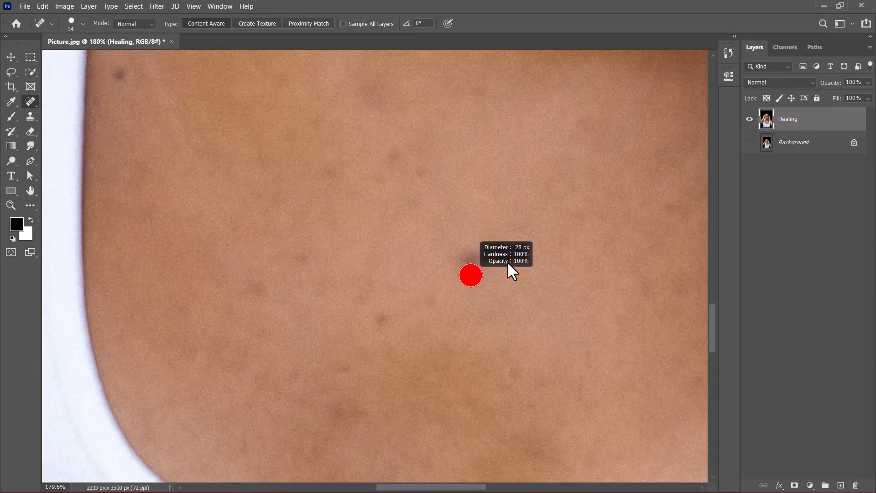
{"action": "left_click", "coordinate": [387, 150]}
- Heal the marks on the forearm below the bracelet and touch up the forehead with a 19 px brush
{"action": "scroll", "coordinate": [593, 411], "scroll_direction": "down", "scroll_amount": 4}
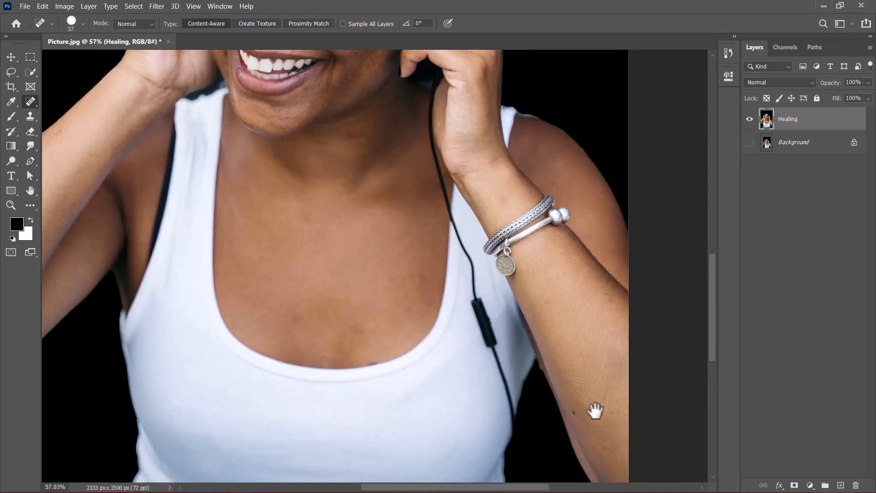
{"action": "scroll", "coordinate": [469, 283], "scroll_direction": "down", "scroll_amount": 3}
{"action": "scroll", "coordinate": [468, 283], "scroll_direction": "up", "scroll_amount": 4}
{"action": "scroll", "coordinate": [528, 283], "scroll_direction": "up", "scroll_amount": 3}
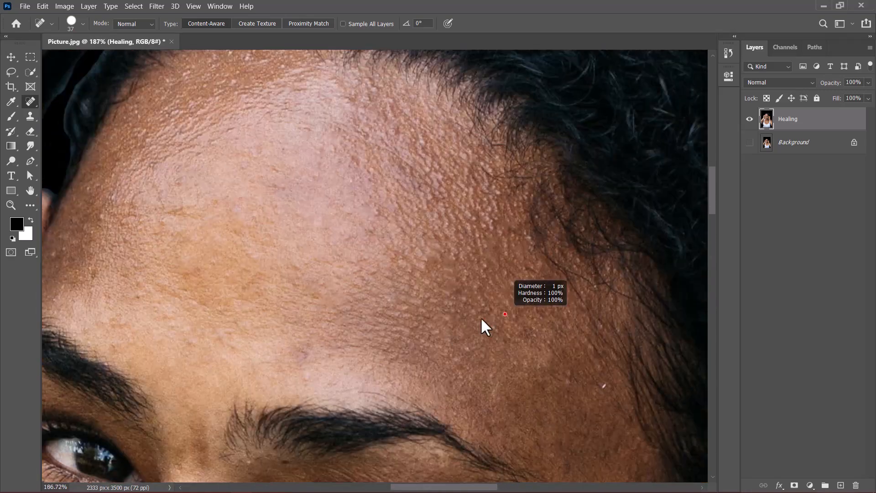
{"action": "scroll", "coordinate": [341, 164], "scroll_direction": "down", "scroll_amount": 2}
{"action": "scroll", "coordinate": [348, 248], "scroll_direction": "up", "scroll_amount": 2}
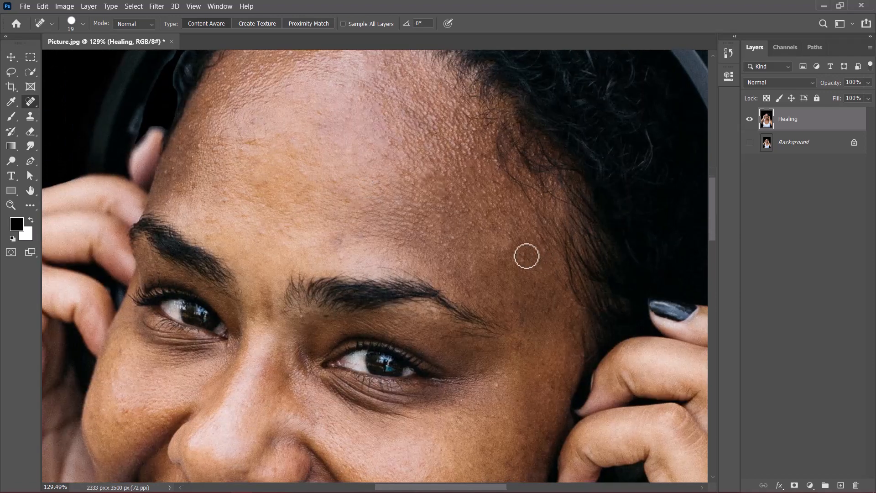
{"action": "scroll", "coordinate": [322, 316], "scroll_direction": "down", "scroll_amount": 2}
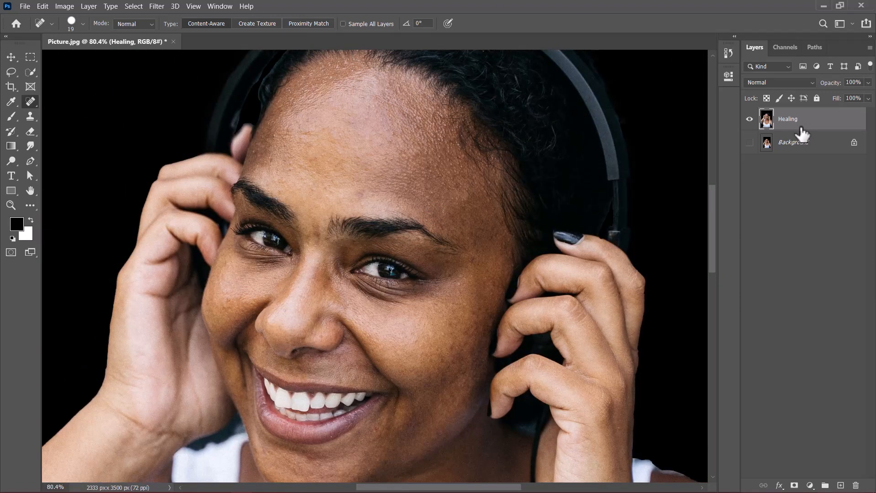
- Duplicate the Healing layer twice and place the original in a collapsed group named Healing
{"action": "key", "text": "ctrl+j"}
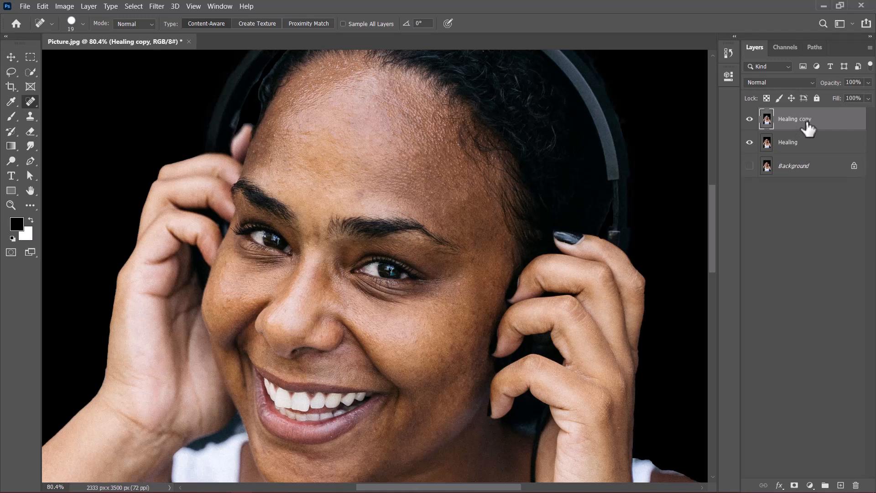
{"action": "key", "text": "ctrl+j"}
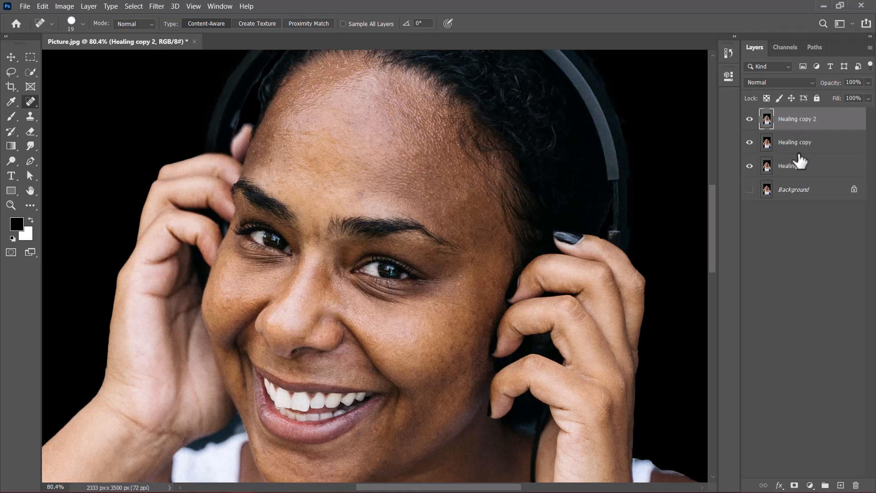
{"action": "left_click", "coordinate": [793, 172]}
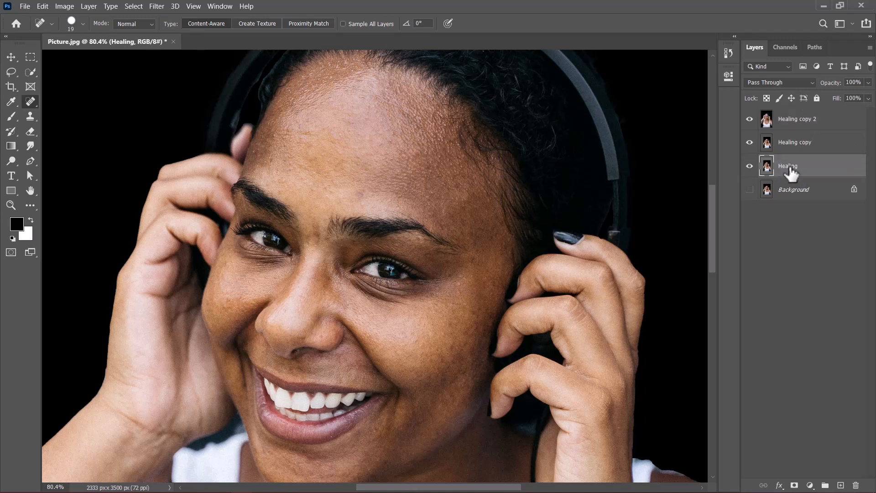
{"action": "key", "text": "ctrl+g"}
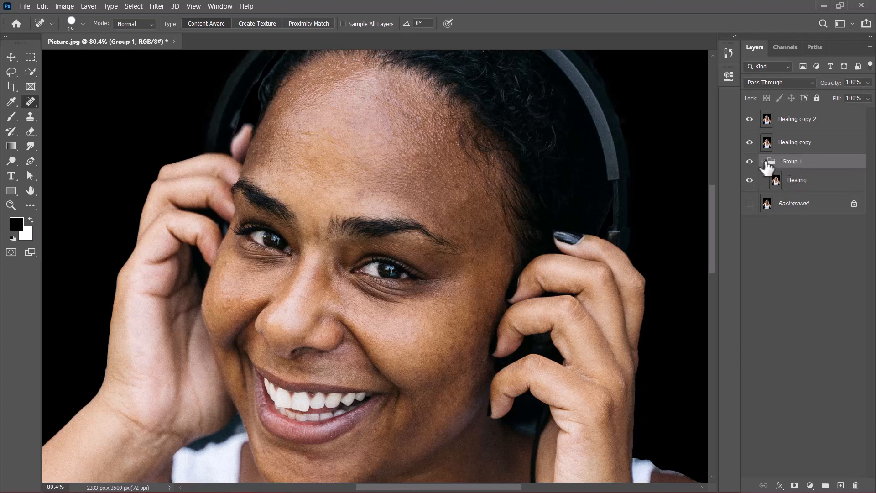
{"action": "left_click", "coordinate": [763, 162]}
{"action": "left_click", "coordinate": [791, 163]}
{"action": "type", "text": "Healing"}
{"action": "key", "text": "Return"}
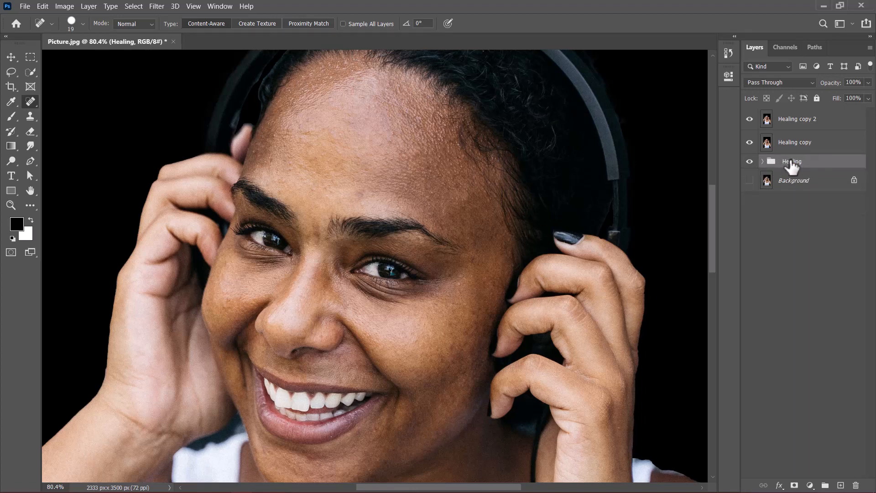
- Rename the Healing copy layer as Color and the Healing copy 2 layer as Texture
{"action": "double_click", "coordinate": [803, 143]}
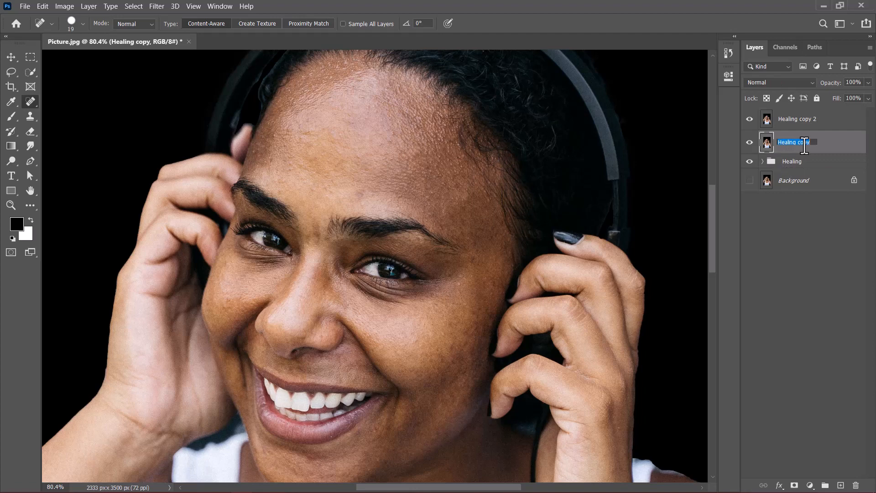
{"action": "type", "text": "Color"}
{"action": "key", "text": "Return"}
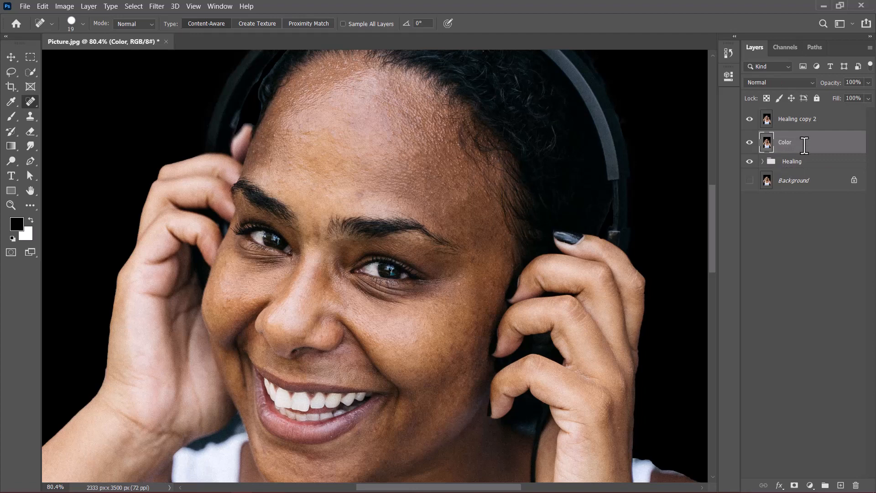
{"action": "double_click", "coordinate": [786, 120]}
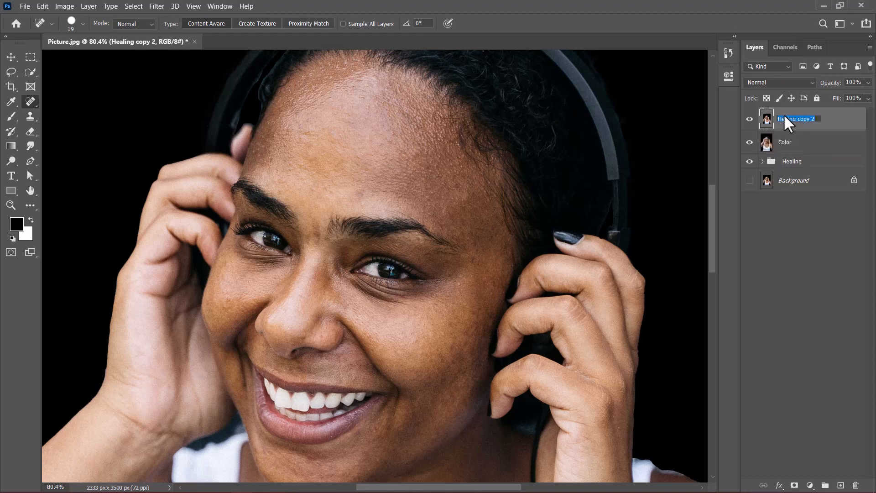
{"action": "type", "text": "Texture"}
{"action": "key", "text": "Return"}
- Convert the Texture layer to a smart object and invert its colors
{"action": "right_click", "coordinate": [791, 120]}
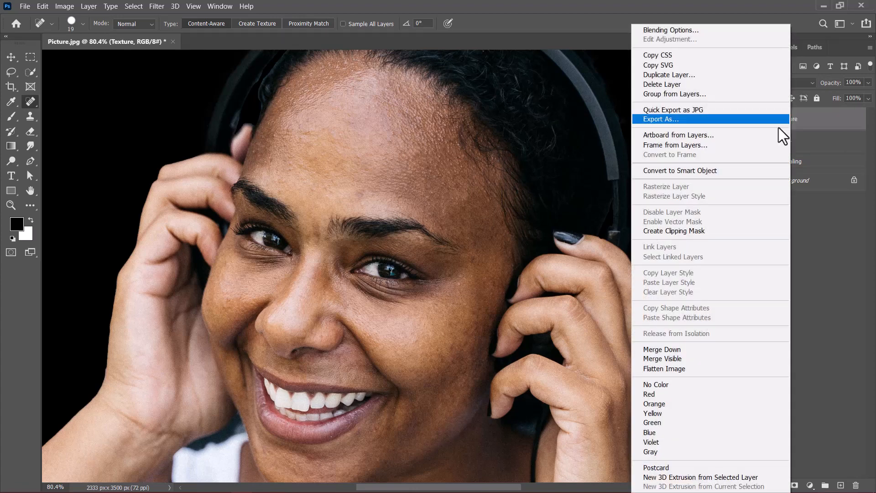
{"action": "left_click", "coordinate": [691, 172]}
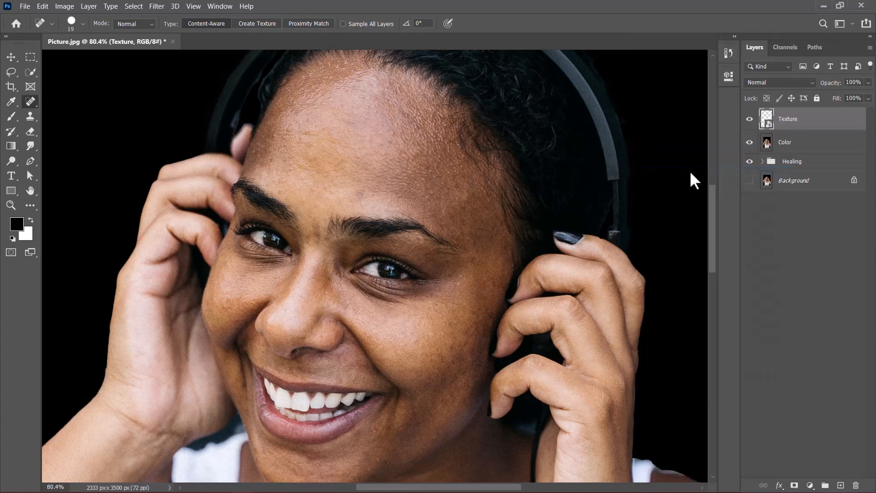
{"action": "key", "text": "ctrl+i"}
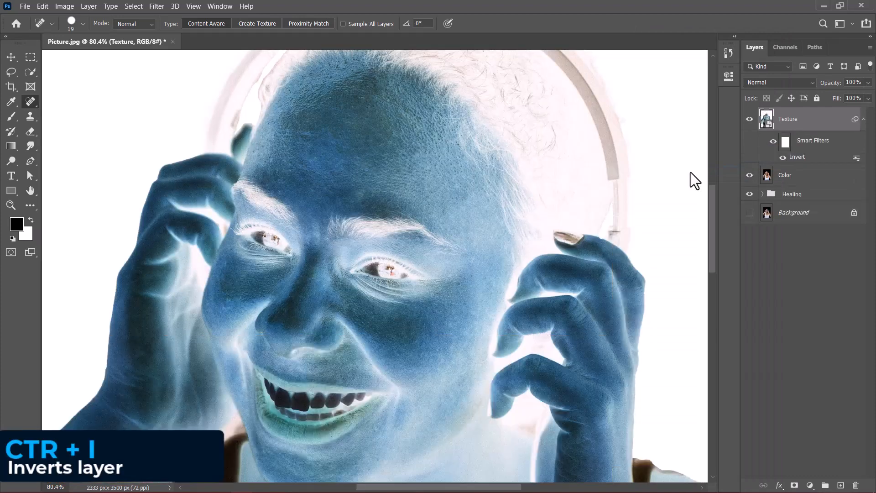
- Set the Texture layer's blend mode to Vivid Light
{"action": "left_click", "coordinate": [774, 80]}
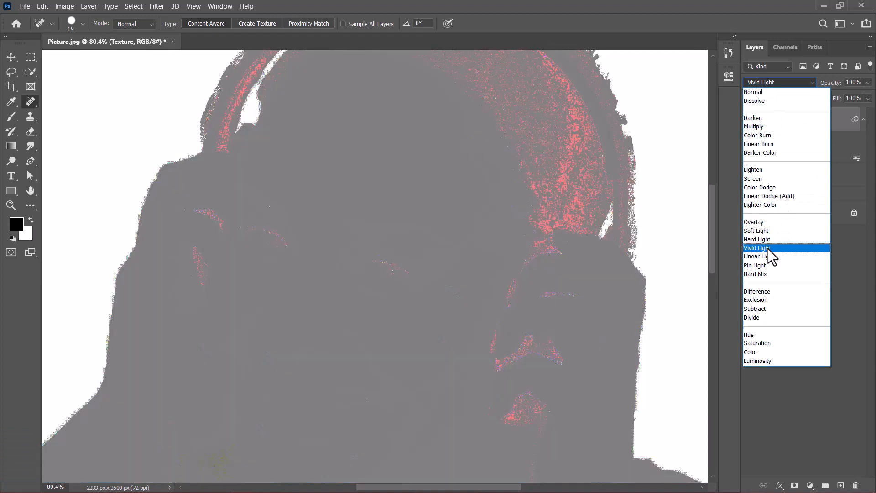
{"action": "left_click", "coordinate": [768, 249]}
{"action": "key", "text": "v"}
{"action": "scroll", "coordinate": [633, 256], "scroll_direction": "down", "scroll_amount": 3}
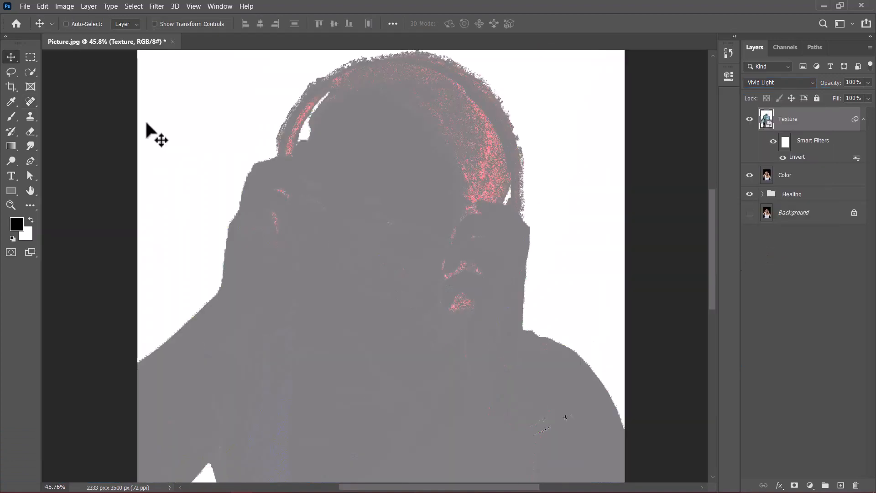
- Apply a Gaussian Blur smart filter with a 1.1 pixel radius to the Texture layer
{"action": "left_click", "coordinate": [157, 6]}
{"action": "mouse_move", "coordinate": [214, 130]}
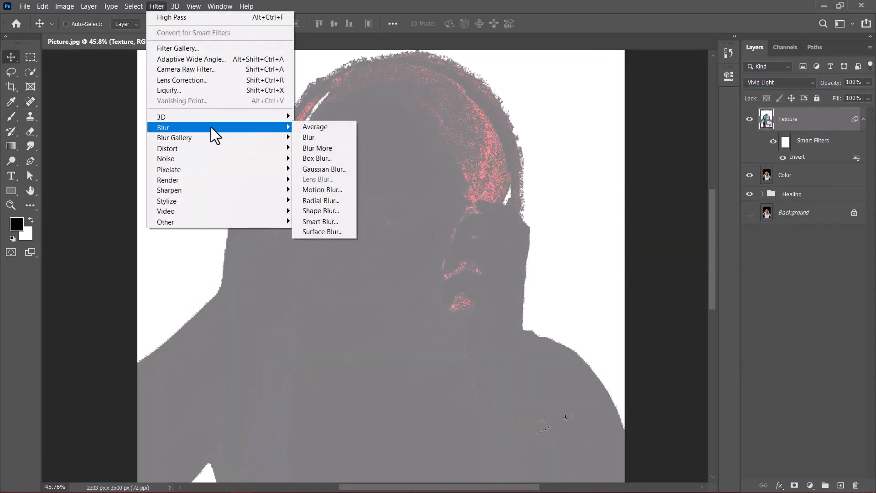
{"action": "left_click", "coordinate": [325, 169]}
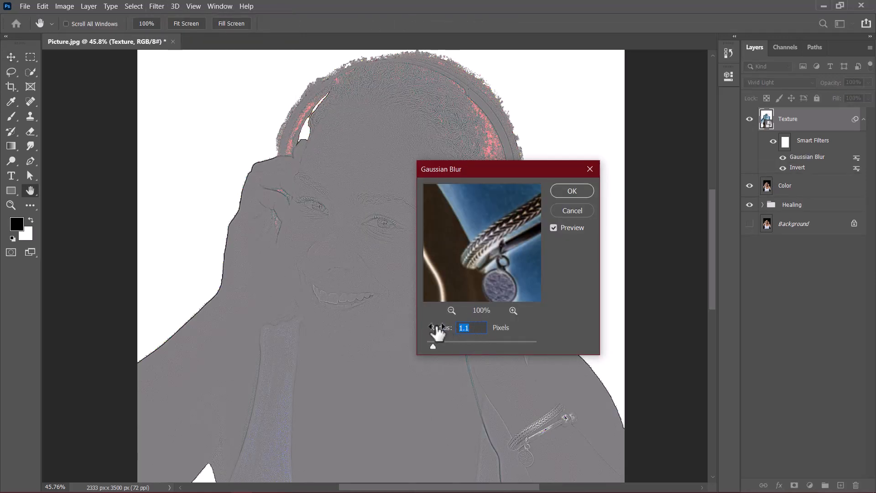
{"action": "left_click", "coordinate": [572, 189]}
- Apply a High Pass smart filter with an 18.0 pixel radius to the Texture layer
{"action": "left_click", "coordinate": [154, 2]}
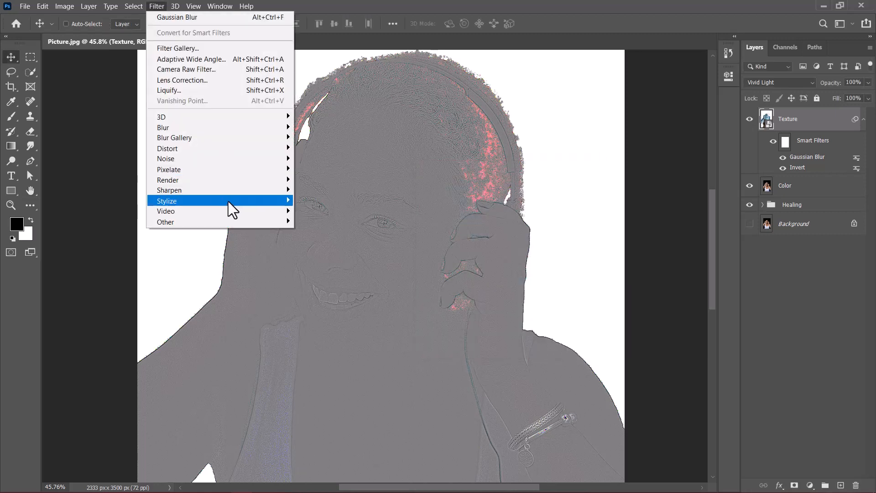
{"action": "mouse_move", "coordinate": [234, 218]}
{"action": "left_click", "coordinate": [315, 231]}
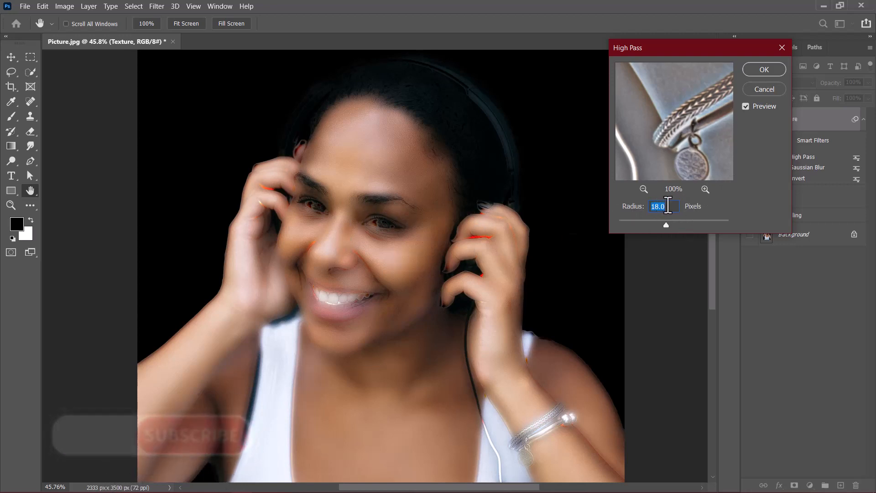
{"action": "left_click", "coordinate": [764, 69]}
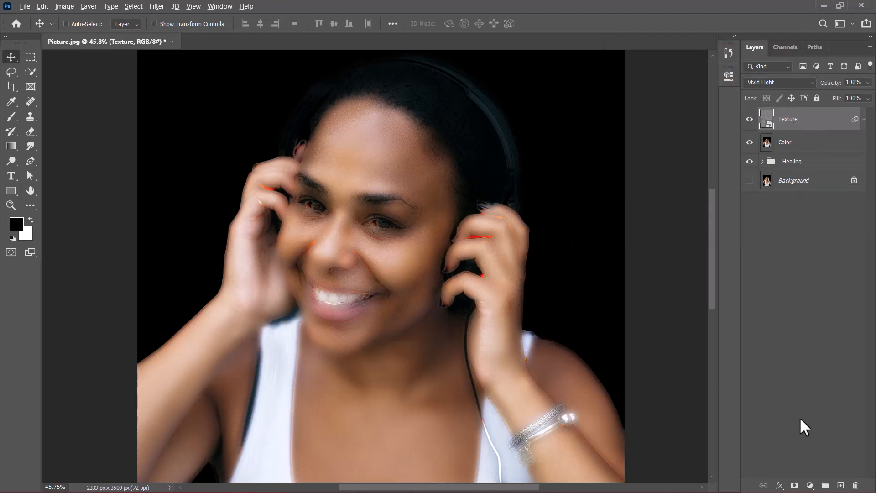
- Add a black layer mask to the Texture layer and choose the Soft Round Pressure Size brush for painting on it
{"action": "left_click", "coordinate": [794, 485], "text": "alt"}
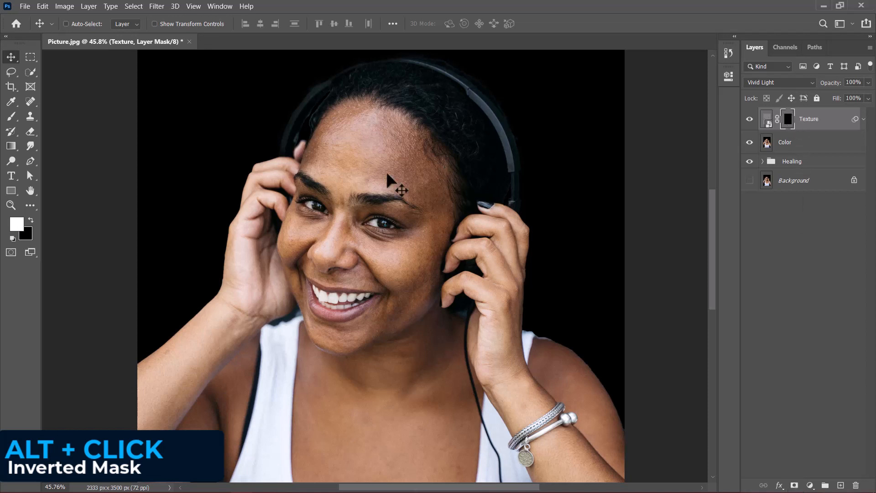
{"action": "left_click", "coordinate": [12, 118]}
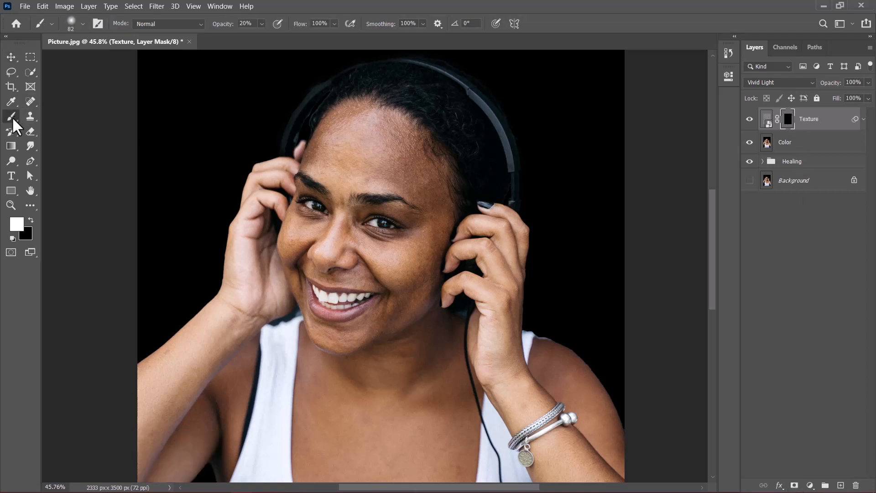
{"action": "left_click", "coordinate": [79, 27]}
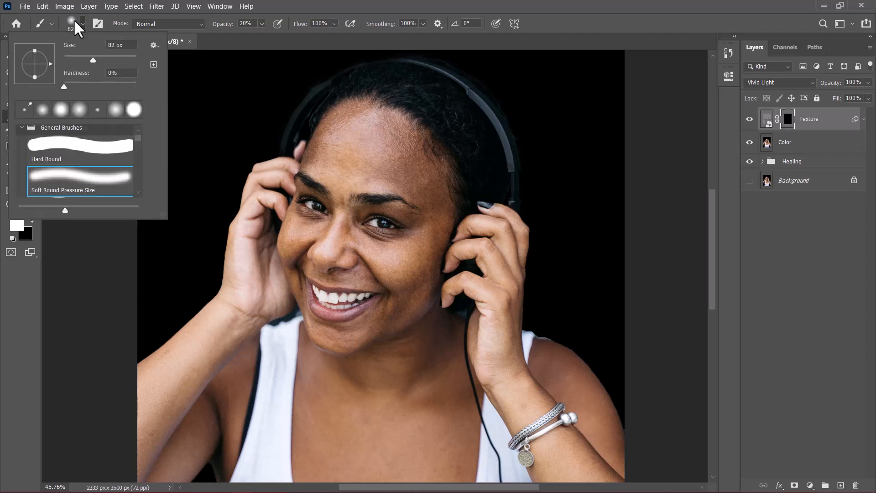
{"action": "double_click", "coordinate": [91, 187]}
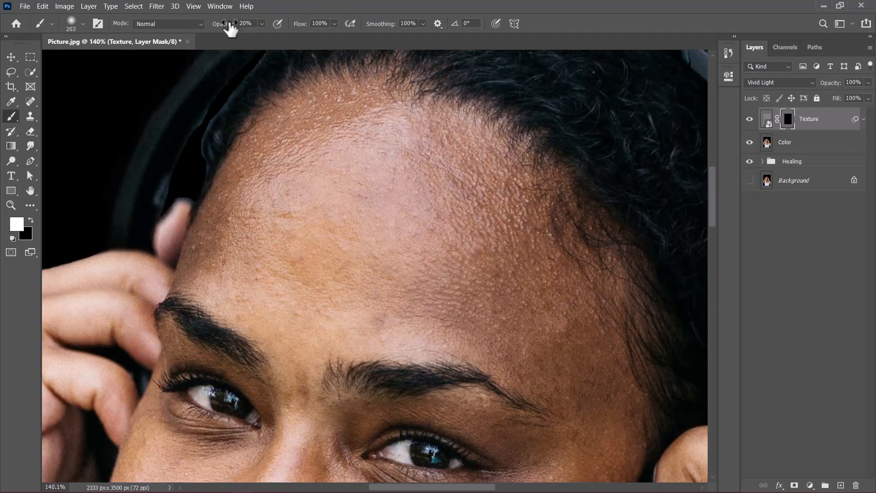
- Set the brush opacity to 100% and paint white on the Texture mask over the centre and right side of the forehead
{"action": "left_click_drag", "start_coordinate": [220, 30], "coordinate": [368, 30]}
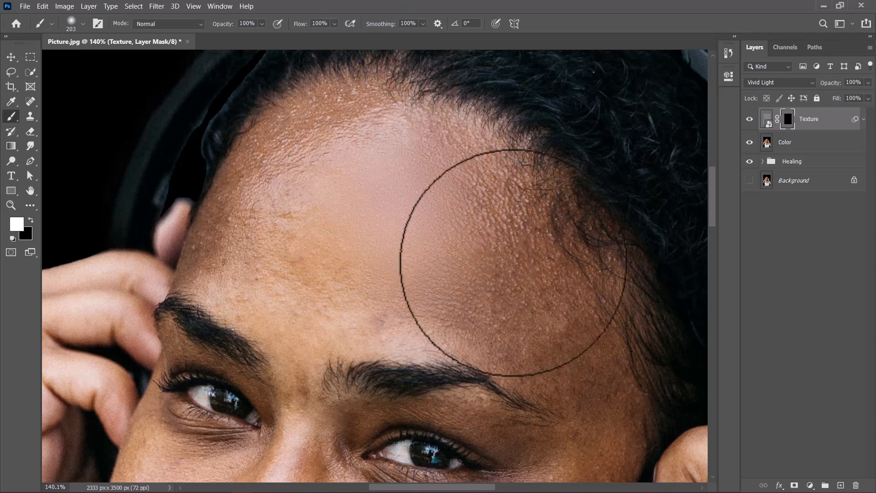
{"action": "left_click", "coordinate": [351, 215]}
{"action": "mouse_move", "coordinate": [362, 226]}
{"action": "left_mouse_down"}
{"action": "mouse_move", "coordinate": [396, 225]}
{"action": "mouse_move", "coordinate": [409, 196]}
{"action": "mouse_move", "coordinate": [401, 180]}
{"action": "left_mouse_up"}
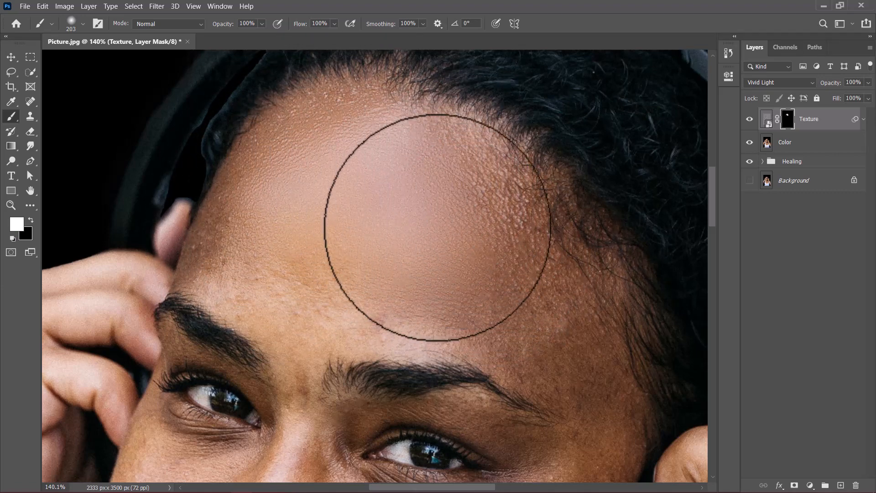
{"action": "scroll", "coordinate": [473, 289], "scroll_direction": "down", "scroll_amount": 3}
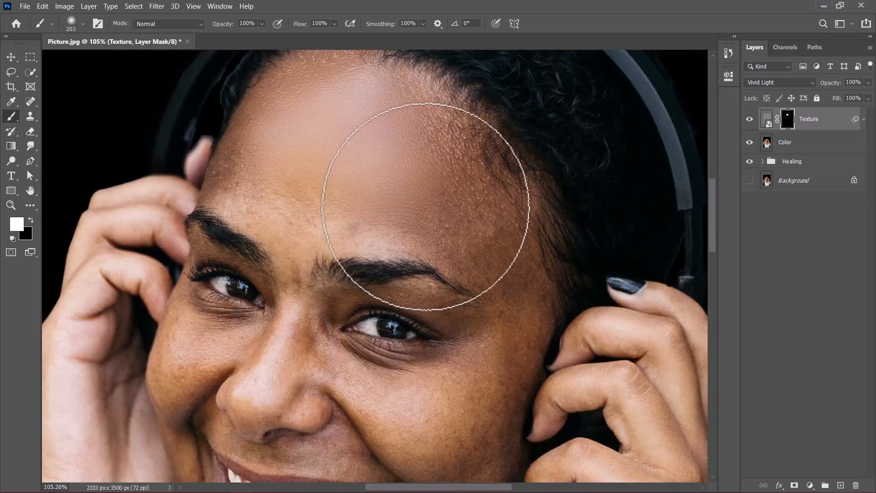
{"action": "left_click_drag", "start_coordinate": [499, 326], "coordinate": [524, 229]}
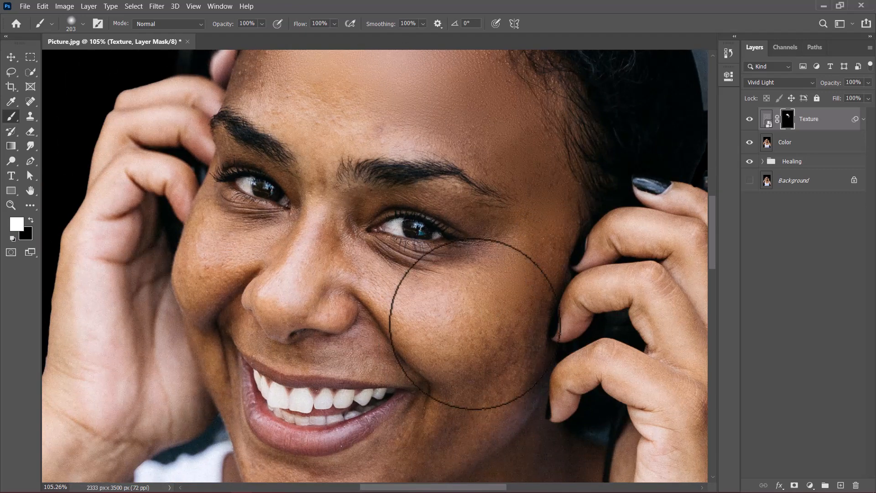
- Set the brush to 45% opacity and 26% flow and paint the Texture mask over the right cheek and temple
{"action": "left_click_drag", "start_coordinate": [223, 28], "coordinate": [204, 43]}
{"action": "left_click_drag", "start_coordinate": [303, 33], "coordinate": [269, 38]}
{"action": "scroll", "coordinate": [485, 352], "scroll_direction": "up", "scroll_amount": 3}
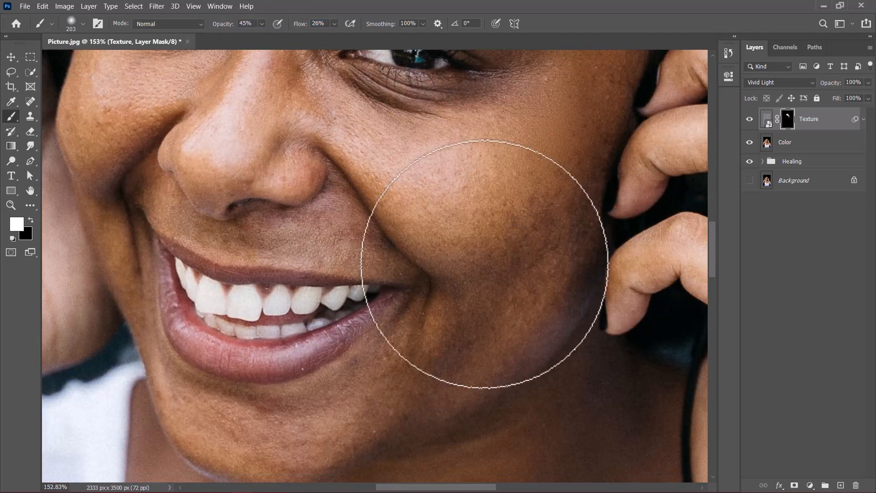
{"action": "left_click_drag", "start_coordinate": [406, 215], "coordinate": [508, 372]}
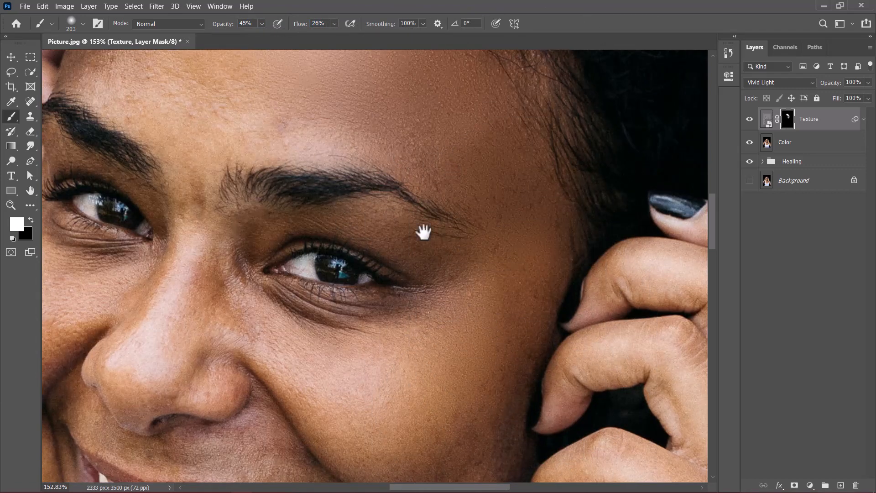
{"action": "left_click_drag", "start_coordinate": [404, 211], "coordinate": [720, 401]}
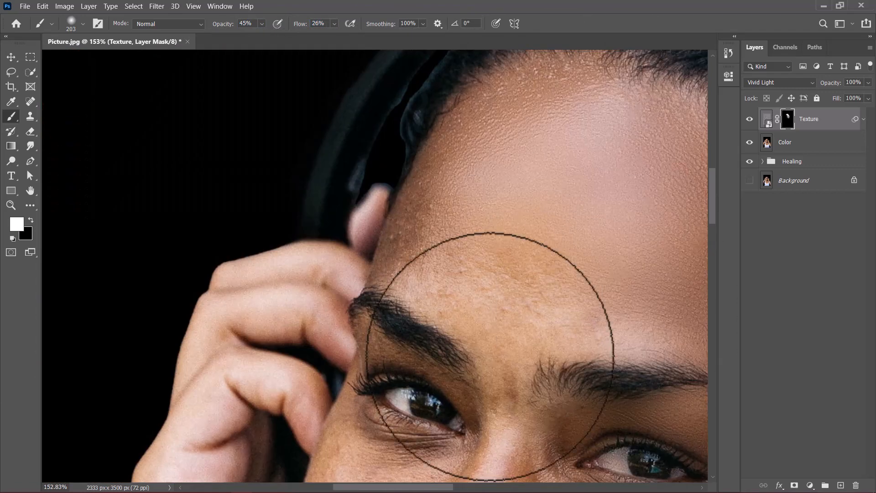
- Set the brush to 100% opacity and 77% flow and paint the mask over the left forehead and between the eyebrows
{"action": "key", "text": "0"}
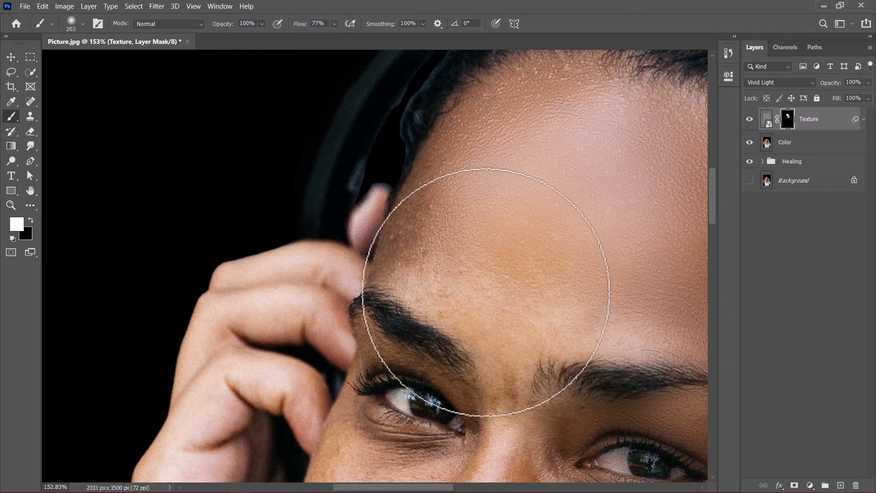
{"action": "mouse_move", "coordinate": [527, 362]}
{"action": "left_mouse_down"}
{"action": "mouse_move", "coordinate": [491, 294]}
{"action": "mouse_move", "coordinate": [475, 147]}
{"action": "left_mouse_up"}
{"action": "key", "text": "shift+7"}
{"action": "key", "text": "shift+7"}
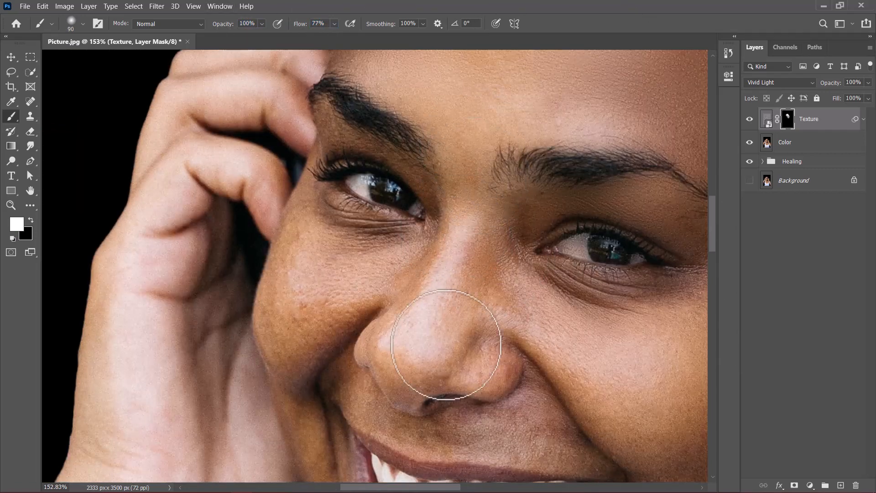
- Reveal the smoothing on the nose, under-eyes, chin and left cheek, using a 90-pixel brush at 46% flow
{"action": "key", "text": "shift+4"}
{"action": "key", "text": "shift+6"}
{"action": "mouse_move", "coordinate": [558, 328]}
{"action": "left_mouse_down"}
{"action": "mouse_move", "coordinate": [463, 215]}
{"action": "mouse_move", "coordinate": [315, 192]}
{"action": "left_mouse_up"}
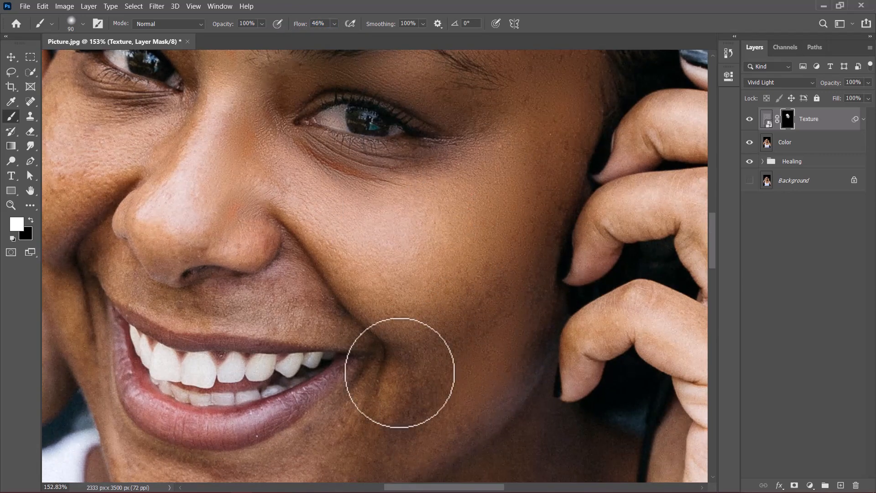
{"action": "left_click_drag", "start_coordinate": [426, 381], "coordinate": [436, 299]}
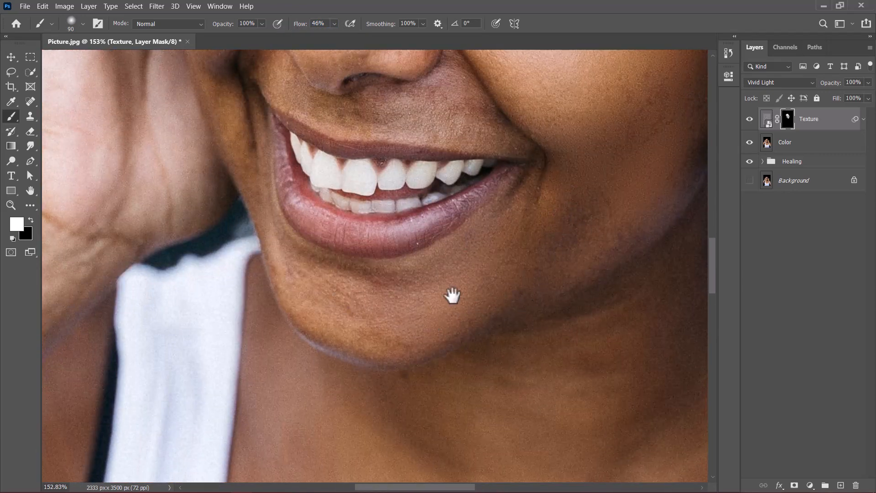
{"action": "left_click_drag", "start_coordinate": [324, 333], "coordinate": [401, 351]}
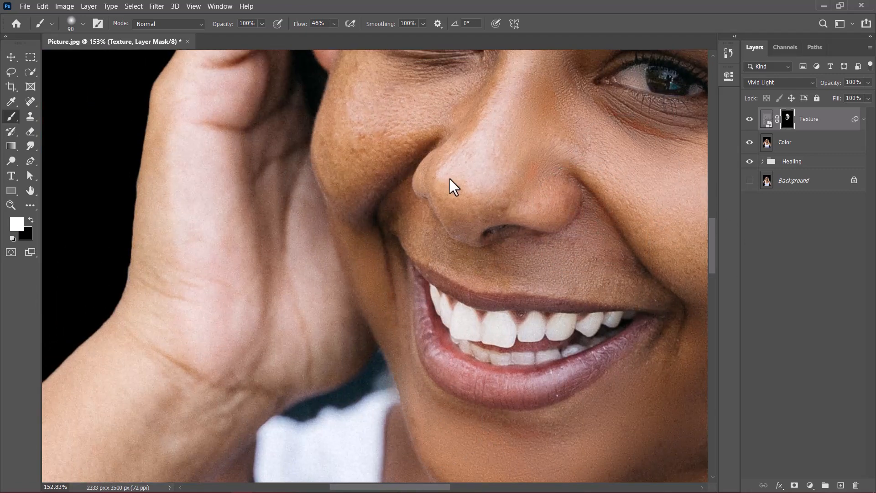
{"action": "left_click_drag", "start_coordinate": [450, 186], "coordinate": [564, 284]}
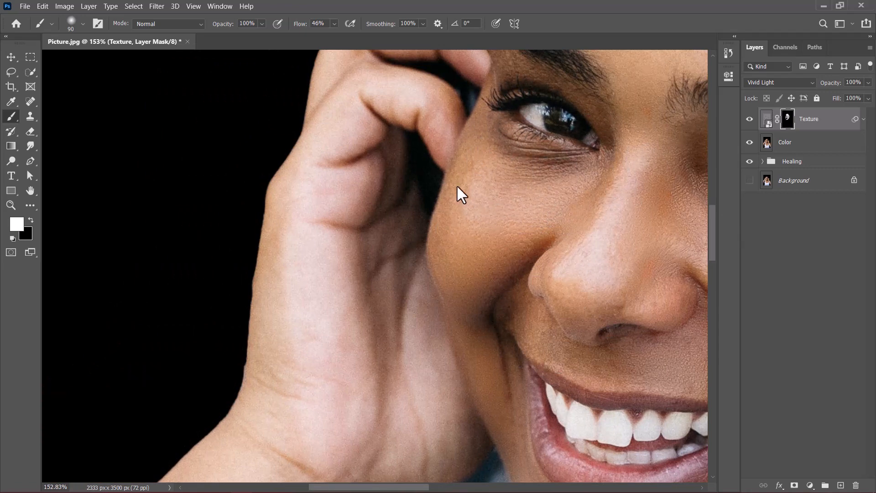
- Set the brush to 55% opacity, 21% flow and 191 pixels and paint the mask over the upper forehead near the hairline
{"action": "scroll", "coordinate": [459, 191], "scroll_direction": "up", "scroll_amount": 10}
{"action": "scroll", "coordinate": [460, 192], "scroll_direction": "right", "scroll_amount": 4}
{"action": "scroll", "coordinate": [638, 346], "scroll_direction": "down", "scroll_amount": 6}
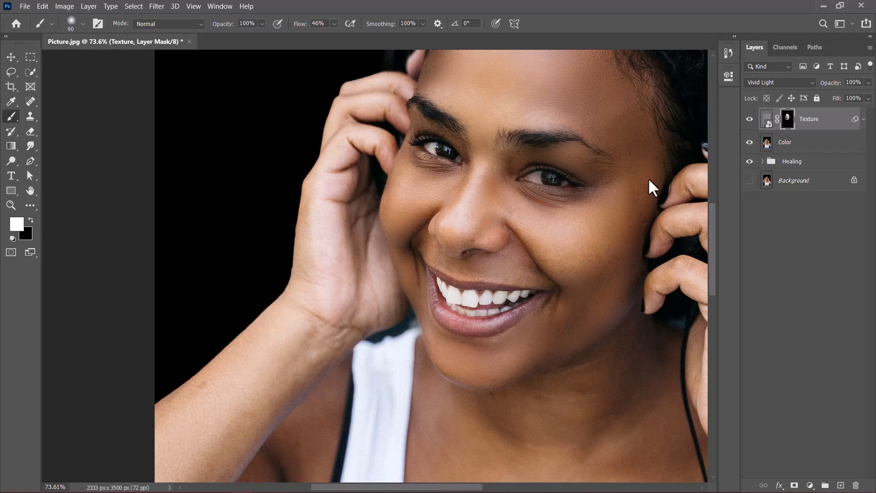
{"action": "scroll", "coordinate": [532, 160], "scroll_direction": "down", "scroll_amount": 2}
{"action": "scroll", "coordinate": [454, 221], "scroll_direction": "up", "scroll_amount": 4}
{"action": "scroll", "coordinate": [453, 221], "scroll_direction": "up", "scroll_amount": 3}
{"action": "key", "text": "5"}
{"action": "key", "text": "5"}
{"action": "key", "text": "shift+2"}
{"action": "key", "text": "shift+1"}
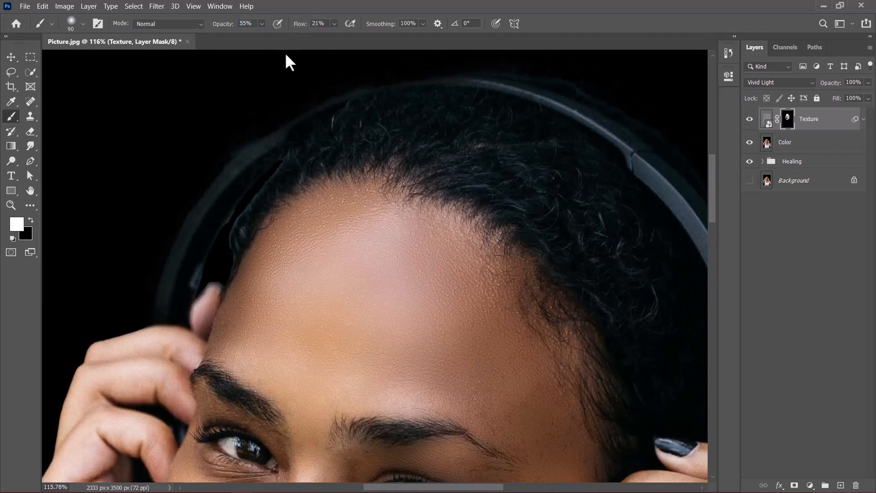
{"action": "key", "text": "bracketright"}
{"action": "key", "text": "bracketright"}
{"action": "key", "text": "bracketright"}
{"action": "key", "text": "bracketright"}
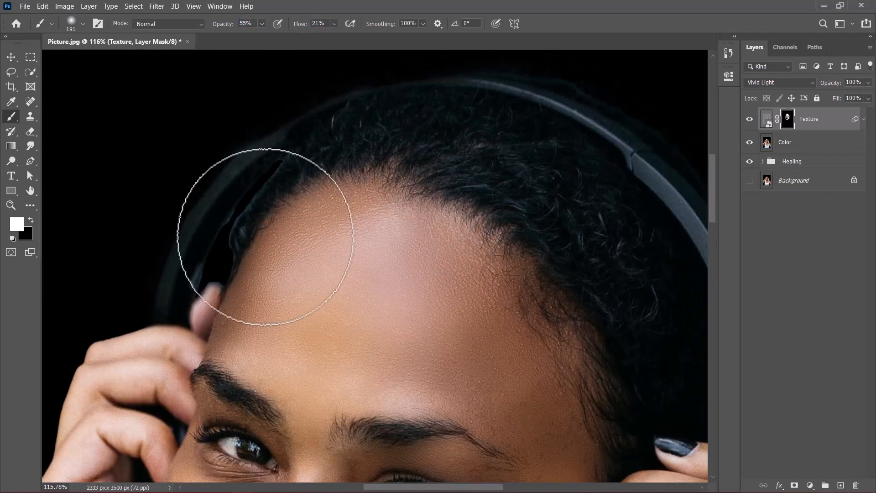
- Set the brush to 84% opacity and 92% flow and paint the Texture mask over the left arm
{"action": "scroll", "coordinate": [480, 143], "scroll_direction": "down", "scroll_amount": 4}
{"action": "scroll", "coordinate": [303, 185], "scroll_direction": "down", "scroll_amount": 4}
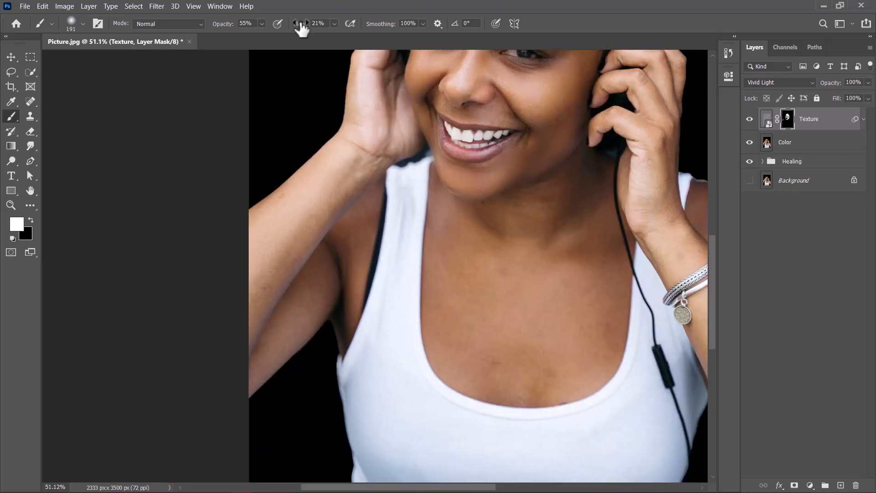
{"action": "left_click_drag", "start_coordinate": [301, 29], "coordinate": [342, 29]}
{"action": "left_click_drag", "start_coordinate": [227, 30], "coordinate": [233, 31]}
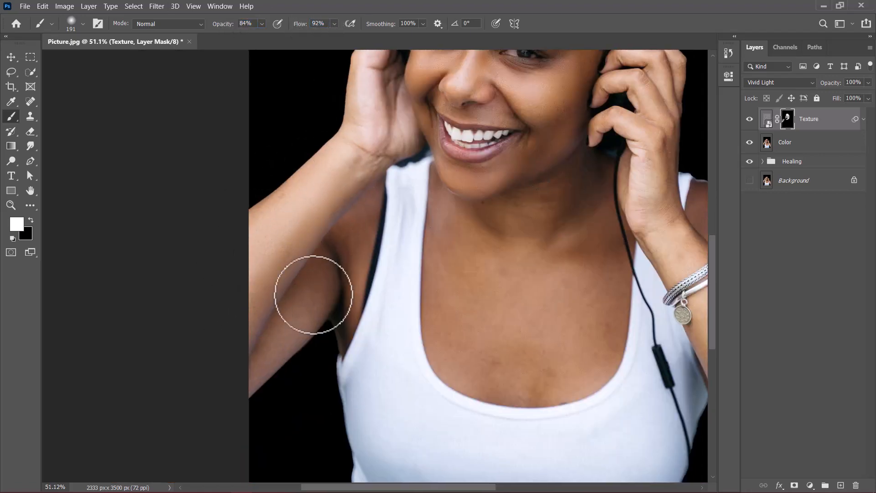
{"action": "scroll", "coordinate": [313, 290], "scroll_direction": "up", "scroll_amount": 3}
{"action": "scroll", "coordinate": [252, 310], "scroll_direction": "up", "scroll_amount": 3}
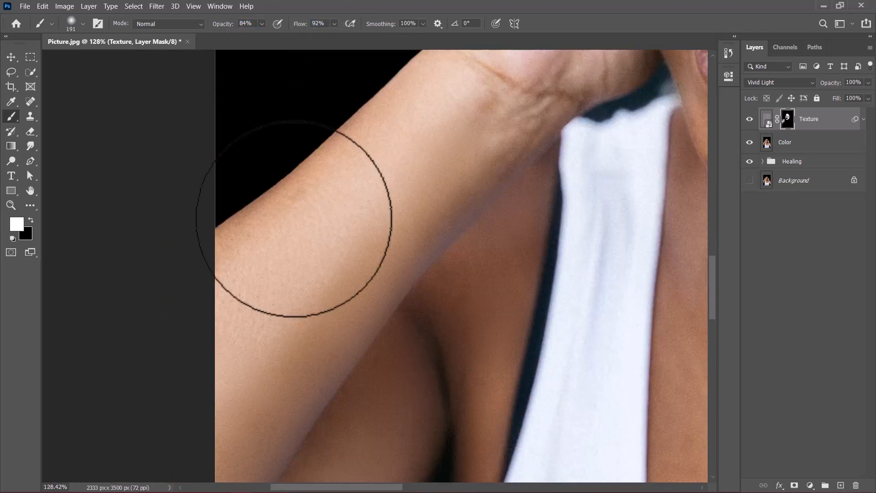
{"action": "scroll", "coordinate": [225, 303], "scroll_direction": "down", "scroll_amount": 3}
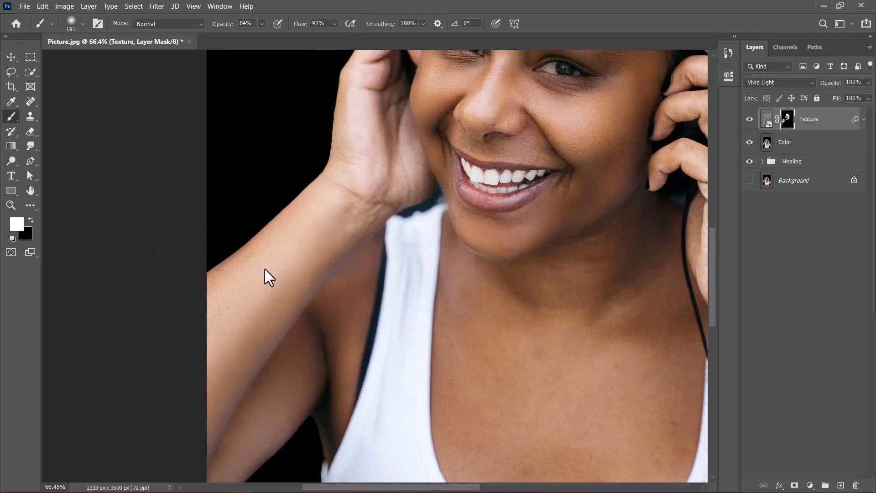
- Try to smooth the chest by painting on the Texture mask at 84% opacity and 92% flow
{"action": "scroll", "coordinate": [409, 186], "scroll_direction": "down", "scroll_amount": 3}
{"action": "scroll", "coordinate": [524, 413], "scroll_direction": "up", "scroll_amount": 2}
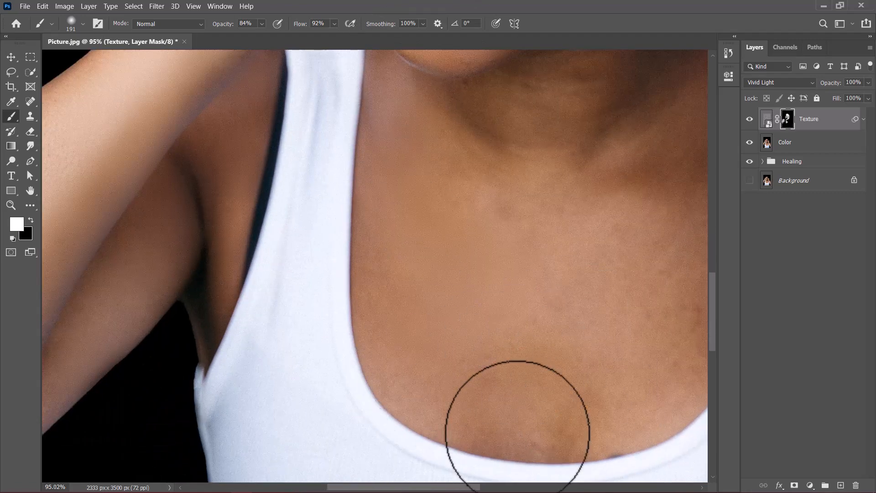
{"action": "left_click_drag", "start_coordinate": [518, 434], "coordinate": [377, 350]}
{"action": "left_click_drag", "start_coordinate": [551, 367], "coordinate": [321, 427]}
- Lower the brush to 48% opacity and 45% flow and paint the Texture mask over the chest and neck
{"action": "left_click_drag", "start_coordinate": [300, 23], "coordinate": [226, 56]}
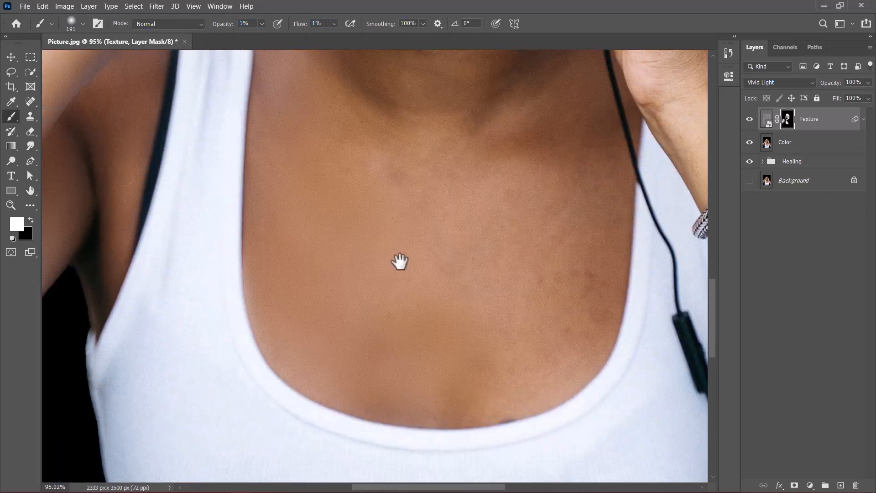
{"action": "left_click_drag", "start_coordinate": [302, 24], "coordinate": [315, 25]}
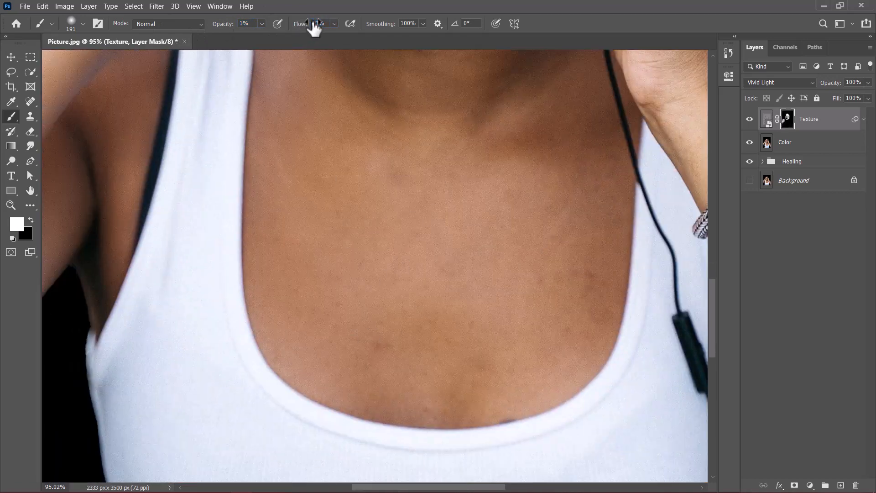
{"action": "left_click_drag", "start_coordinate": [214, 24], "coordinate": [225, 25]}
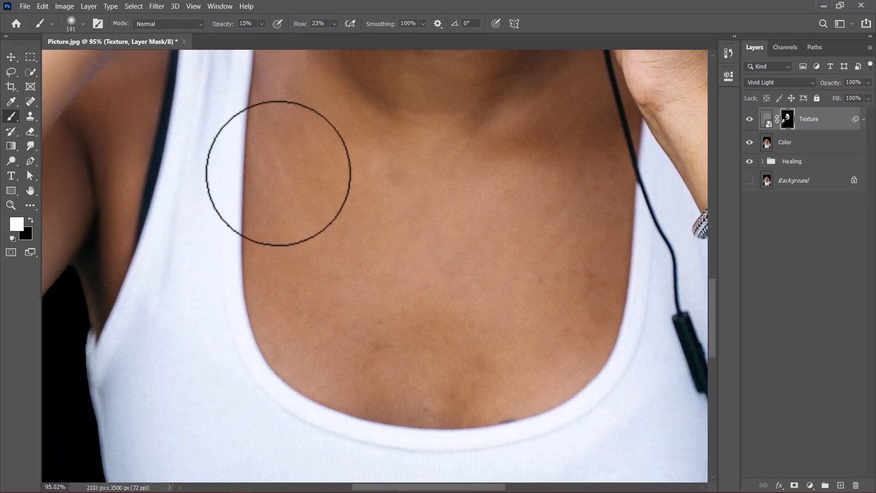
{"action": "key", "text": "shift+4"}
{"action": "key", "text": "shift+5"}
{"action": "left_click_drag", "start_coordinate": [223, 24], "coordinate": [238, 25]}
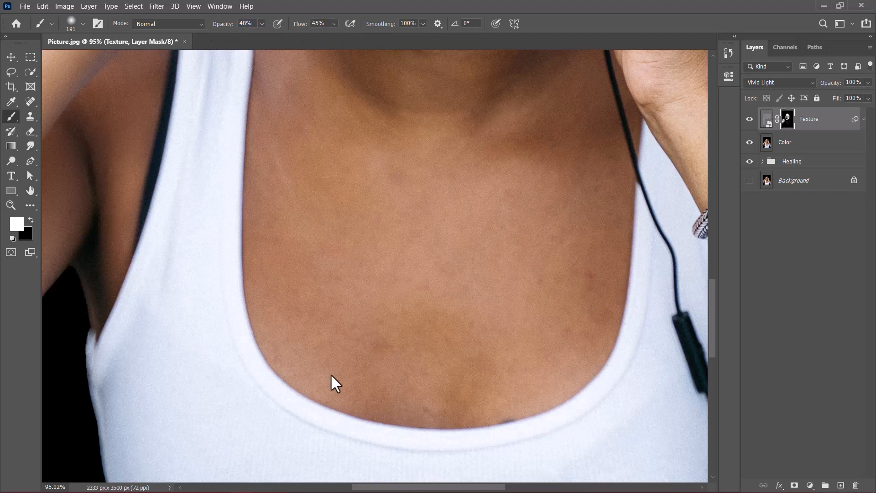
{"action": "scroll", "coordinate": [440, 294], "scroll_direction": "up", "scroll_amount": 5}
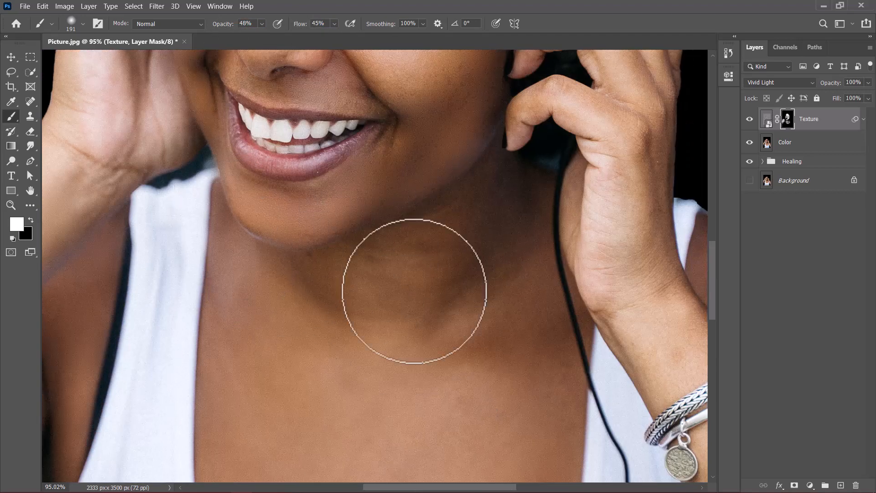
{"action": "left_click_drag", "start_coordinate": [530, 343], "coordinate": [392, 305]}
- Set the brush opacity to 85% and paint the mask over the right hand, shoulder and the forearm with the bracelets
{"action": "left_click_drag", "start_coordinate": [234, 26], "coordinate": [254, 43]}
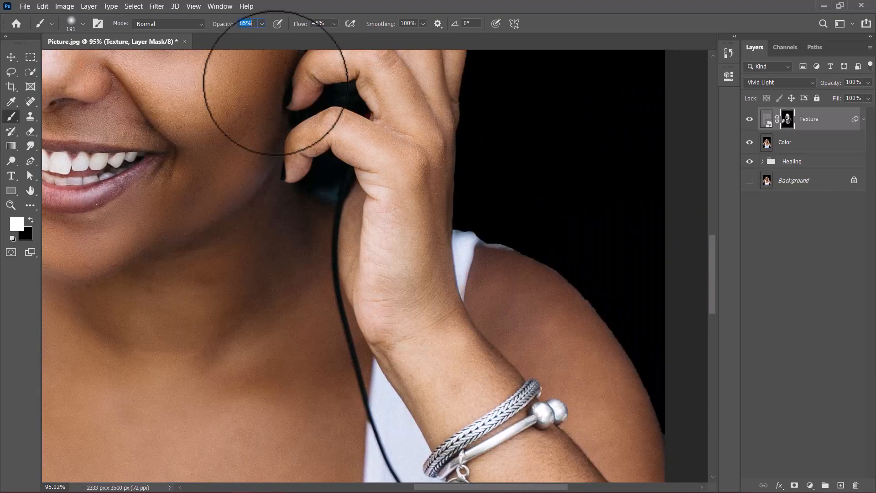
{"action": "scroll", "coordinate": [580, 427], "scroll_direction": "down", "scroll_amount": 5}
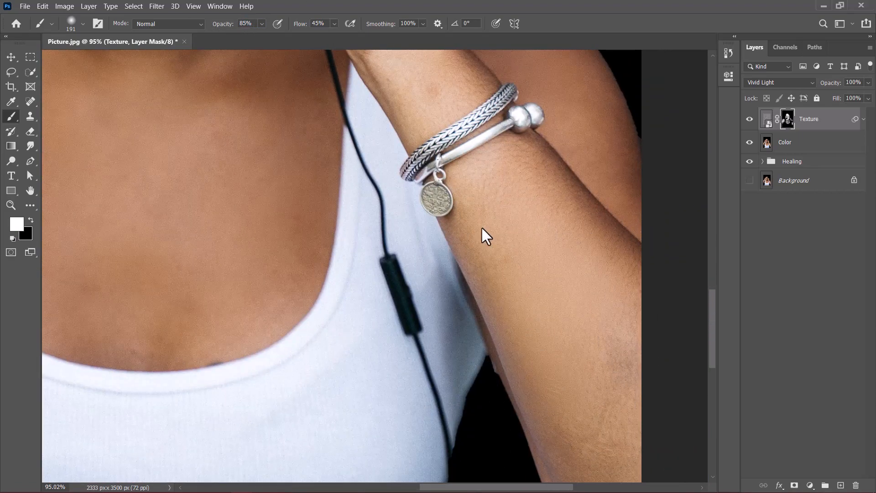
{"action": "scroll", "coordinate": [481, 226], "scroll_direction": "down", "scroll_amount": 3}
{"action": "scroll", "coordinate": [481, 226], "scroll_direction": "right", "scroll_amount": 2}
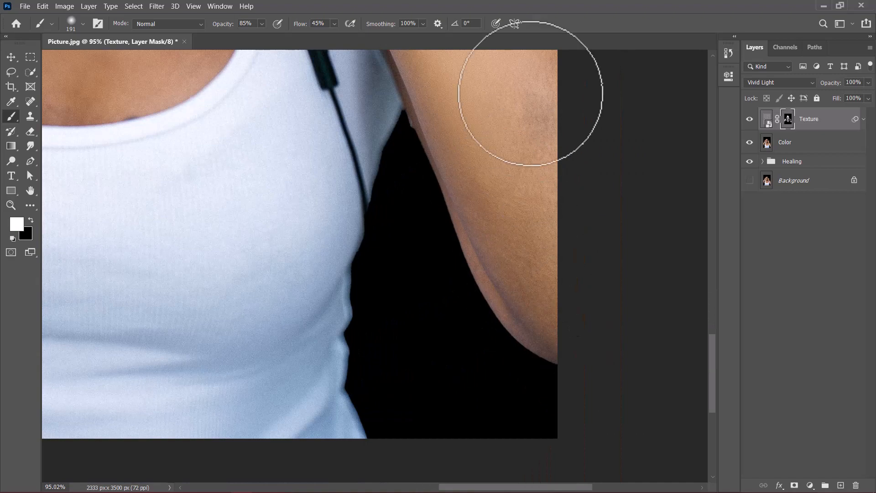
{"action": "left_click_drag", "start_coordinate": [546, 178], "coordinate": [587, 407]}
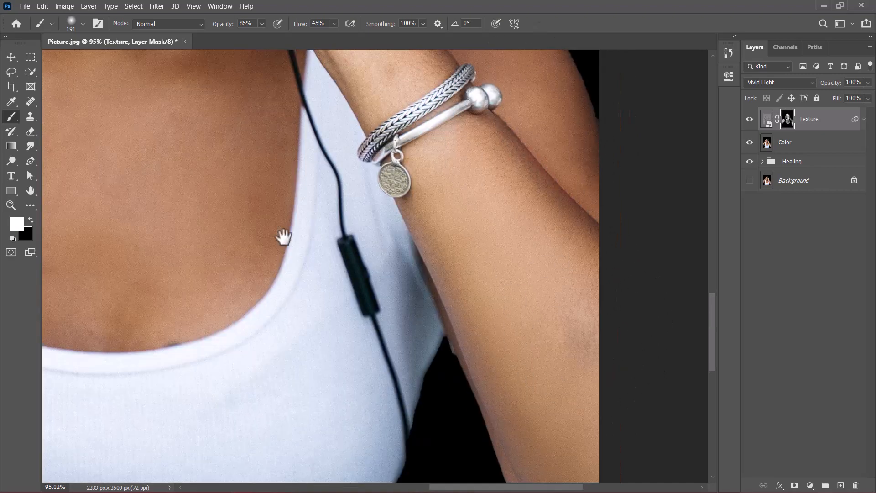
{"action": "left_click_drag", "start_coordinate": [283, 236], "coordinate": [600, 373]}
- Touch up the Texture mask on the remaining rough areas of the face with a 107-pixel brush
{"action": "scroll", "coordinate": [426, 249], "scroll_direction": "down", "scroll_amount": 4}
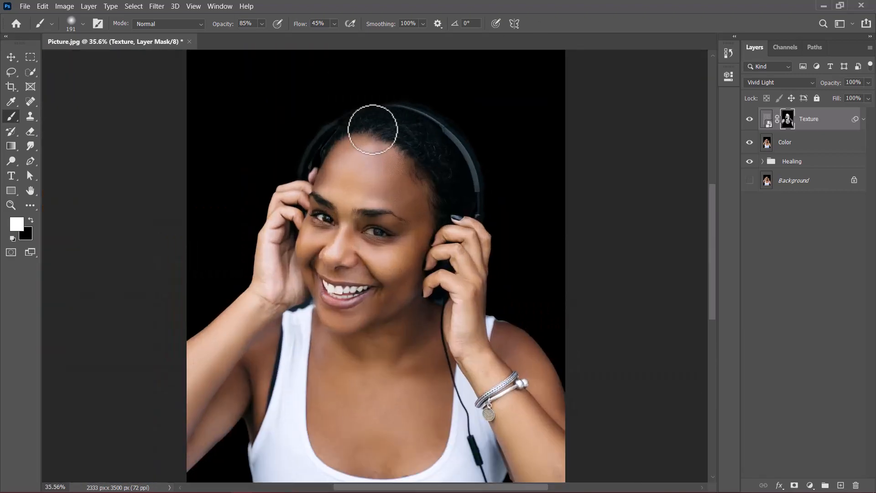
{"action": "scroll", "coordinate": [323, 273], "scroll_direction": "up", "scroll_amount": 6}
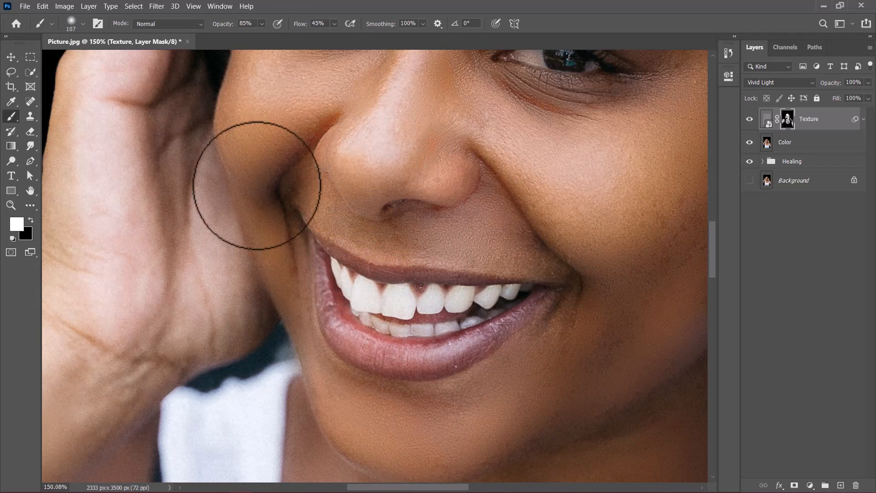
{"action": "scroll", "coordinate": [387, 71], "scroll_direction": "down", "scroll_amount": 2}
{"action": "scroll", "coordinate": [425, 391], "scroll_direction": "up", "scroll_amount": 6}
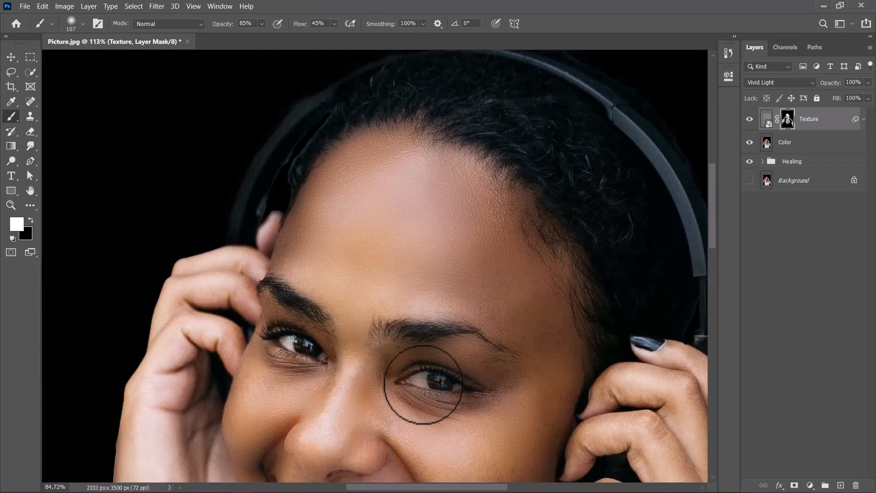
{"action": "scroll", "coordinate": [483, 195], "scroll_direction": "down", "scroll_amount": 2}
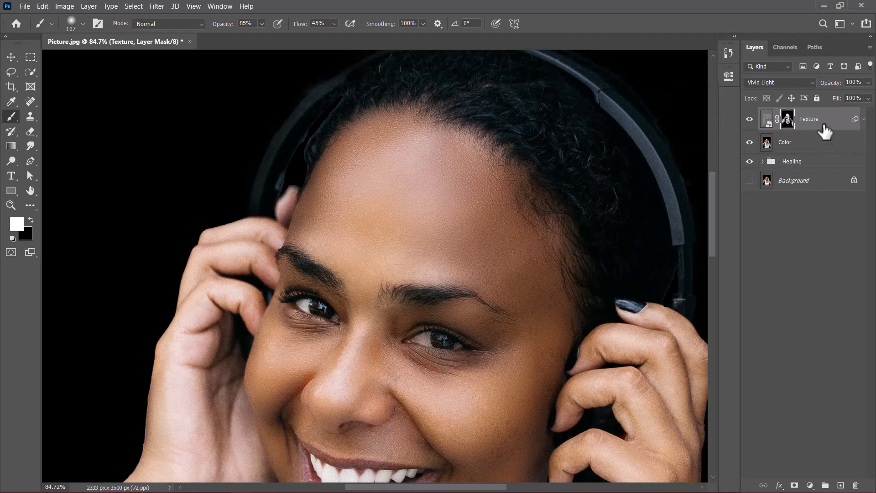
- Group the Texture and Color layers and name the group "Retouched"
{"action": "left_click", "coordinate": [801, 146]}
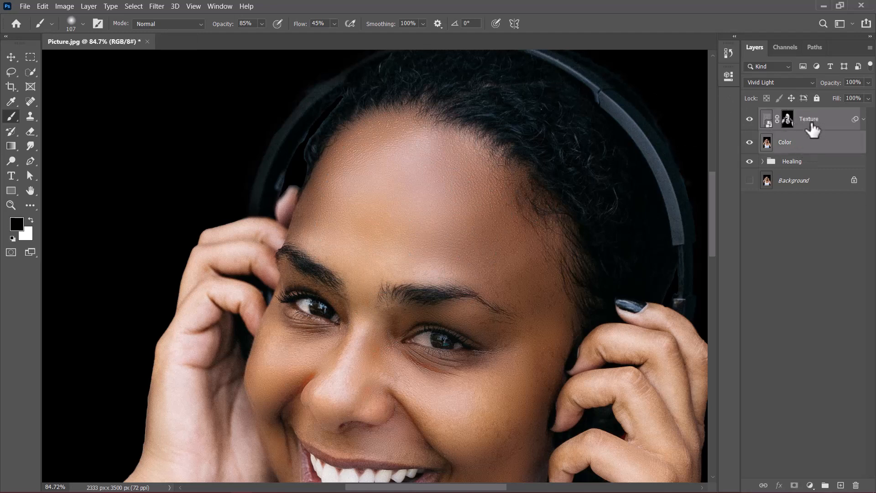
{"action": "key", "text": "ctrl+g"}
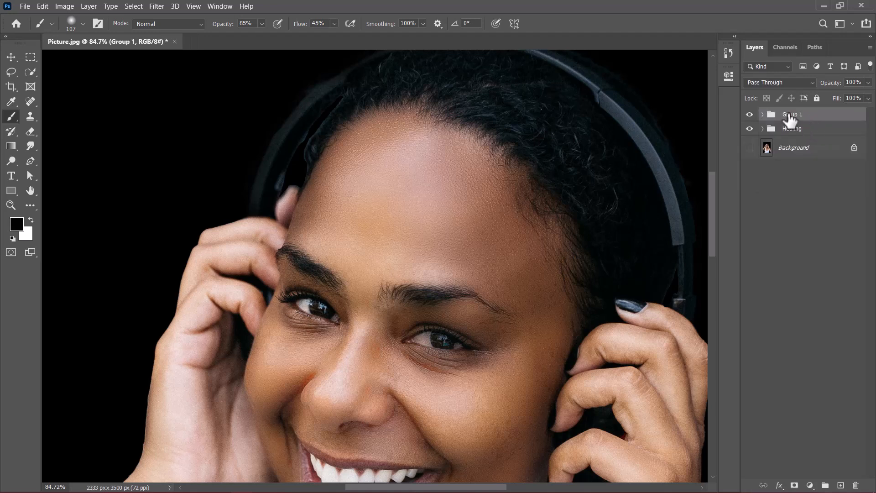
{"action": "double_click", "coordinate": [791, 115]}
{"action": "type", "text": "R"}
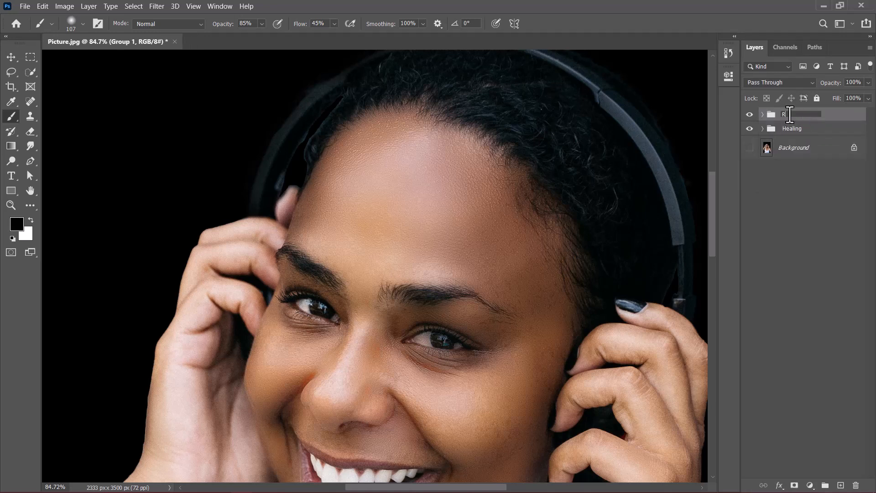
{"action": "type", "text": "etouched"}
{"action": "key", "text": "Return"}
- Toggle the Retouched group's visibility off and on to compare the face with and without the skin smoothing
{"action": "scroll", "coordinate": [439, 347], "scroll_direction": "down", "scroll_amount": 1}
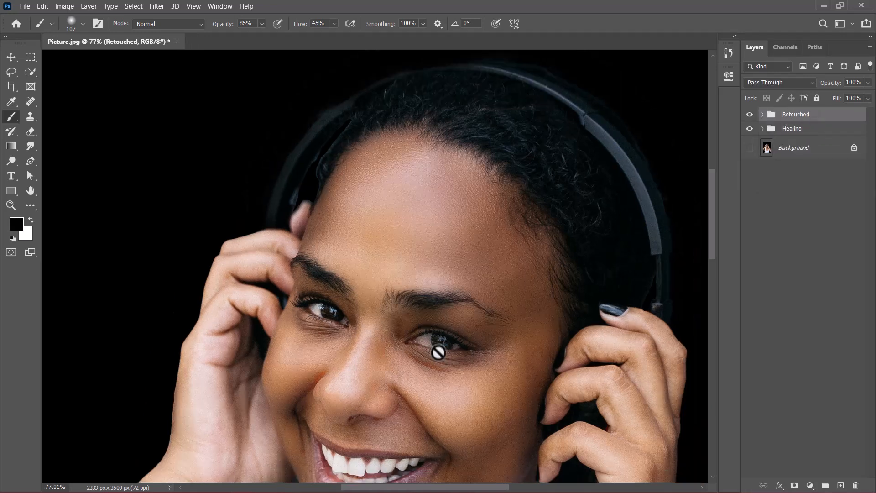
{"action": "left_click", "coordinate": [751, 120]}
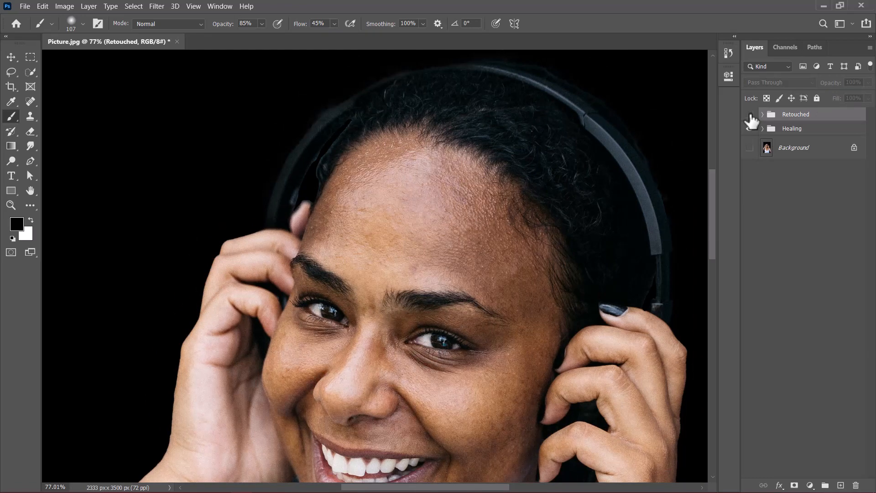
{"action": "left_click", "coordinate": [751, 118]}
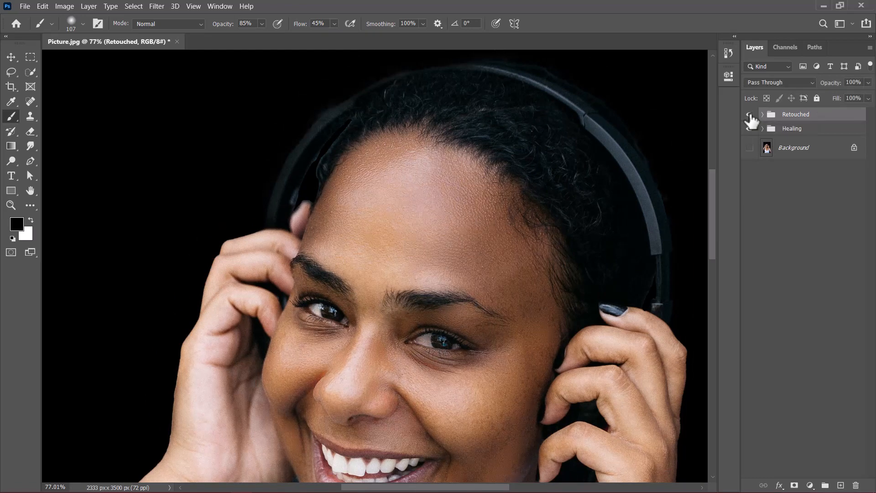
{"action": "left_click_drag", "start_coordinate": [583, 317], "coordinate": [564, 295]}
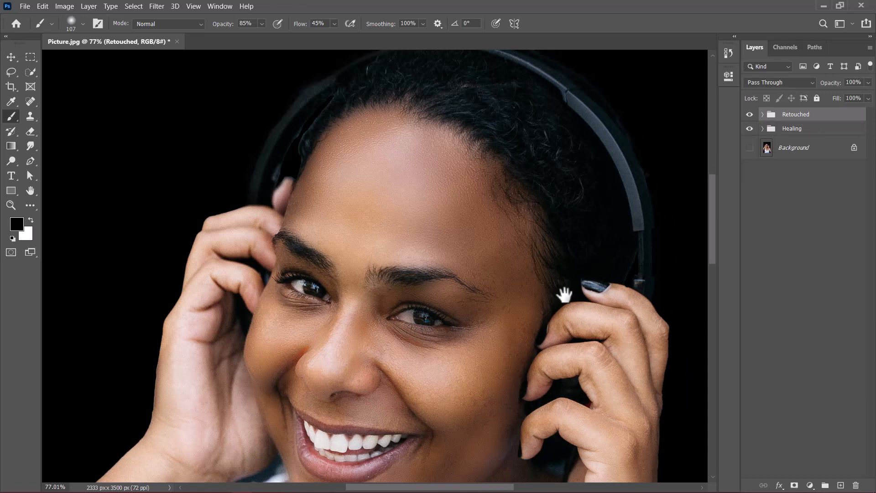
- Add a Curves adjustment layer above the Retouched group and raise the curve slightly at the tone sampled from the forehead
{"action": "left_click", "coordinate": [811, 486]}
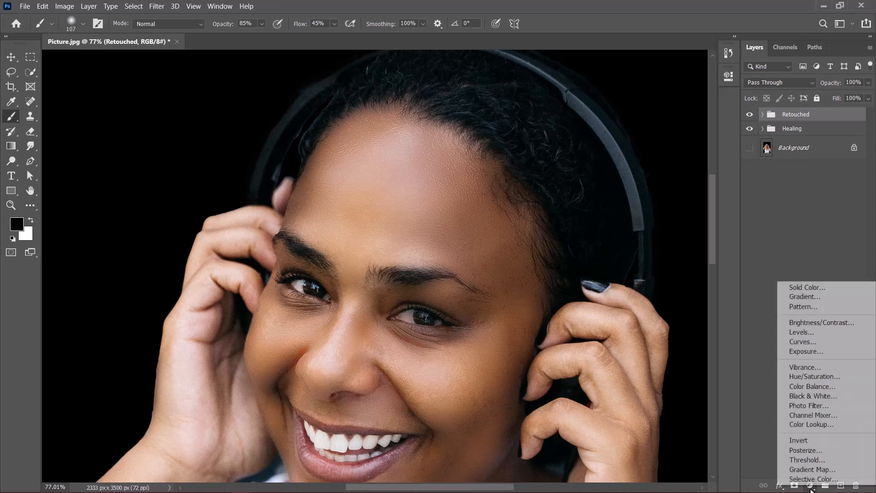
{"action": "left_click", "coordinate": [806, 346]}
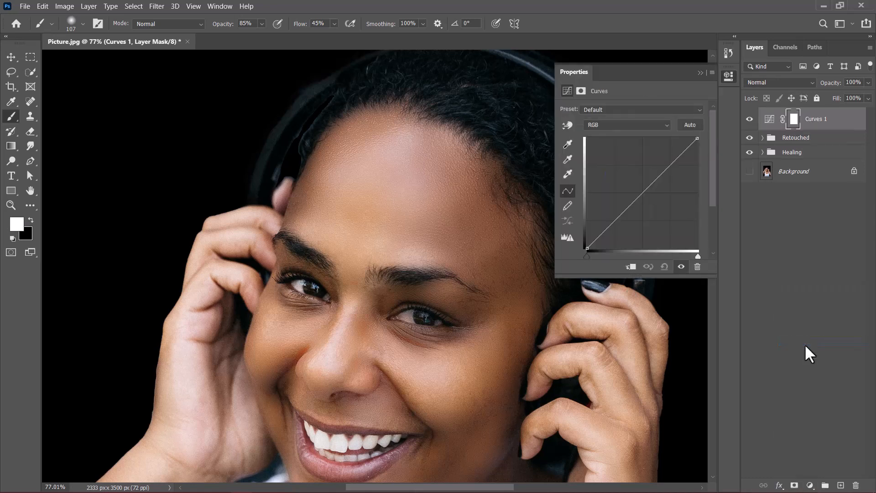
{"action": "left_click", "coordinate": [572, 121]}
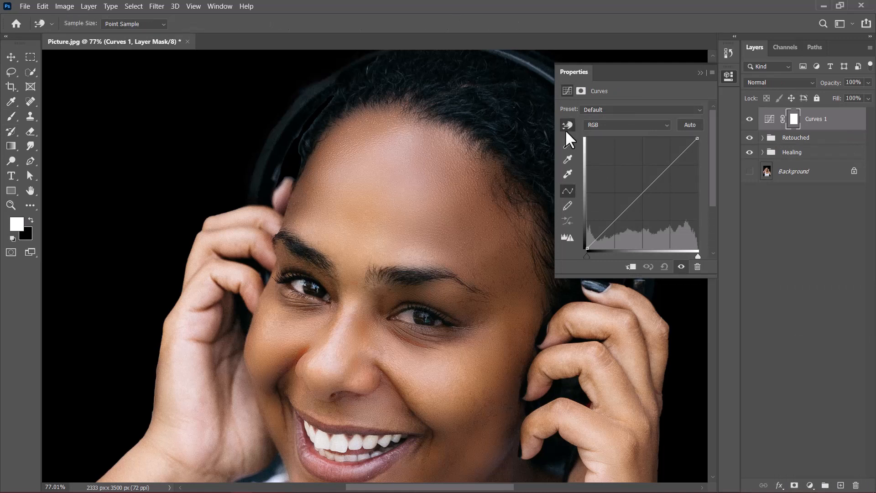
{"action": "left_click_drag", "start_coordinate": [383, 181], "coordinate": [383, 175]}
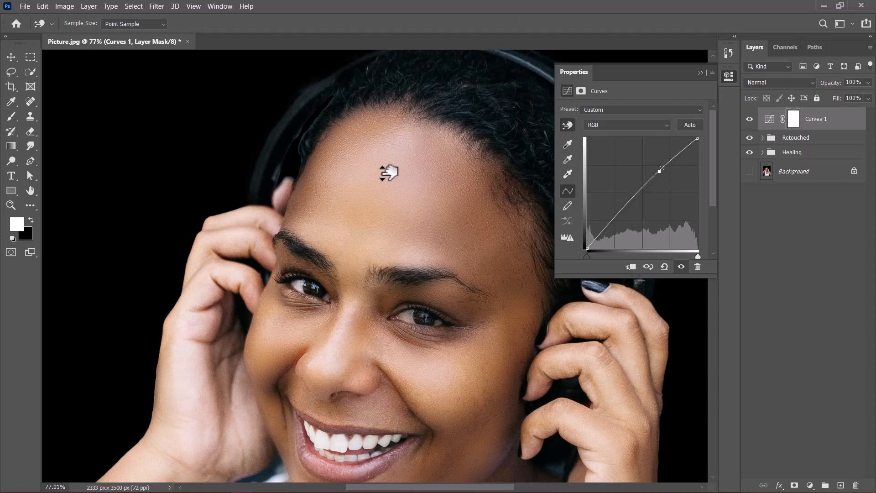
{"action": "left_click", "coordinate": [698, 73]}
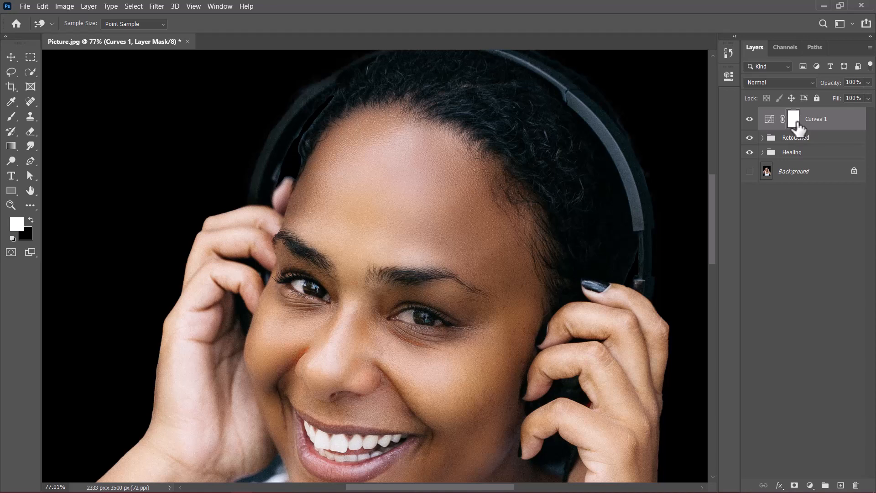
- Invert the Curves 1 mask and paint the forehead highlight in white with a 192-pixel brush at 30% opacity and 30% flow
{"action": "key", "text": "ctrl+i"}
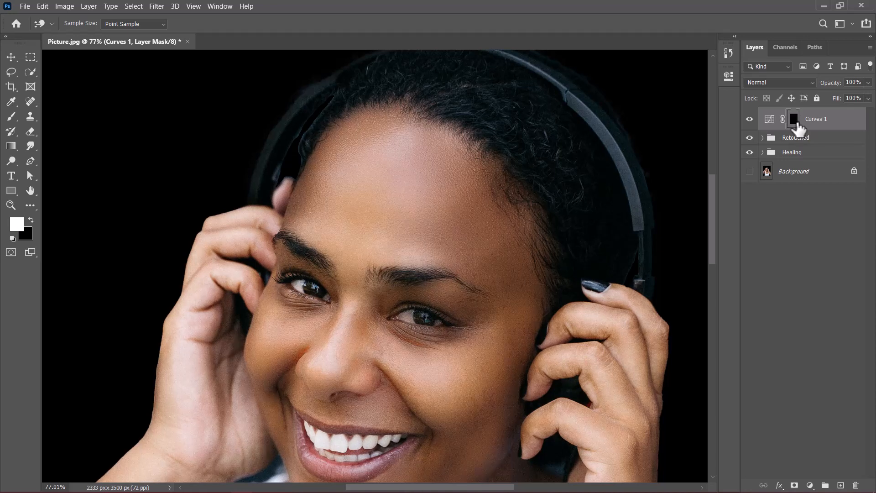
{"action": "left_click", "coordinate": [14, 115]}
{"action": "left_click", "coordinate": [251, 23]}
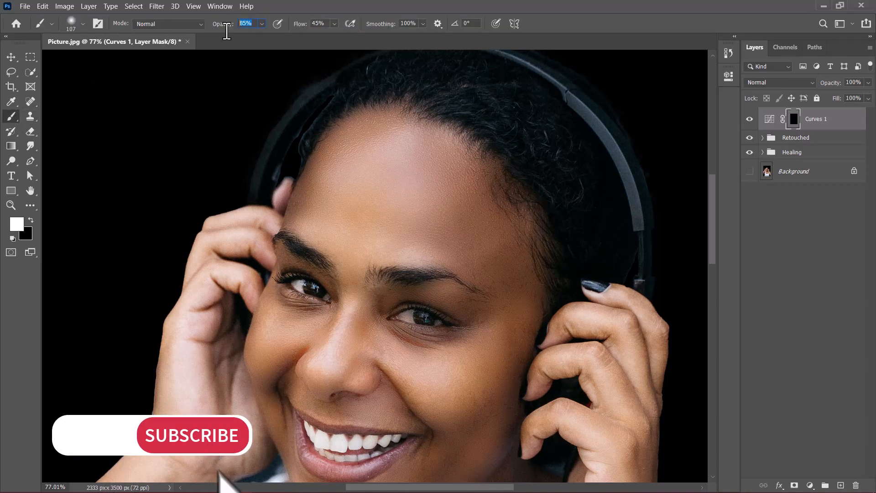
{"action": "type", "text": "30"}
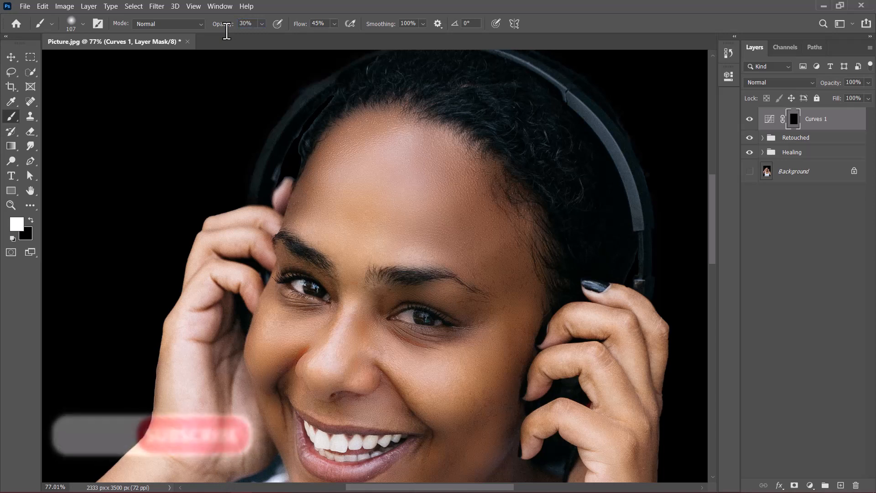
{"action": "left_click", "coordinate": [320, 24]}
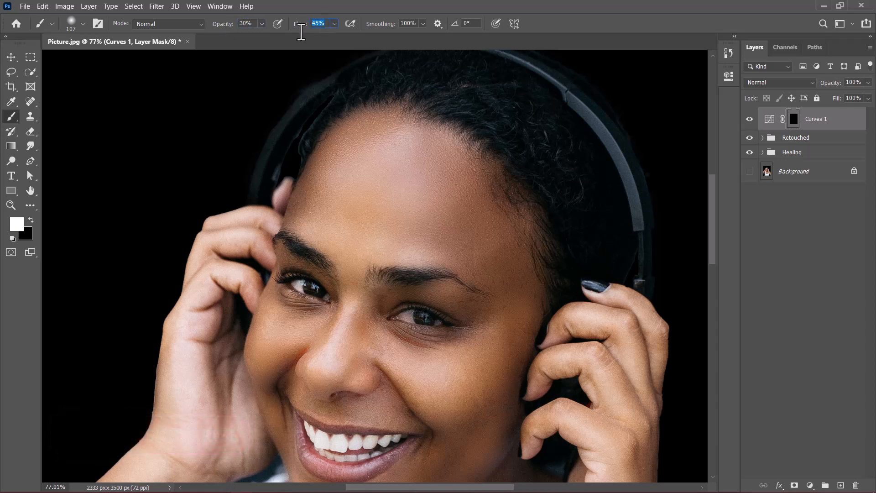
{"action": "key", "text": "bracketright"}
{"action": "key", "text": "bracketright"}
{"action": "key", "text": "bracketright"}
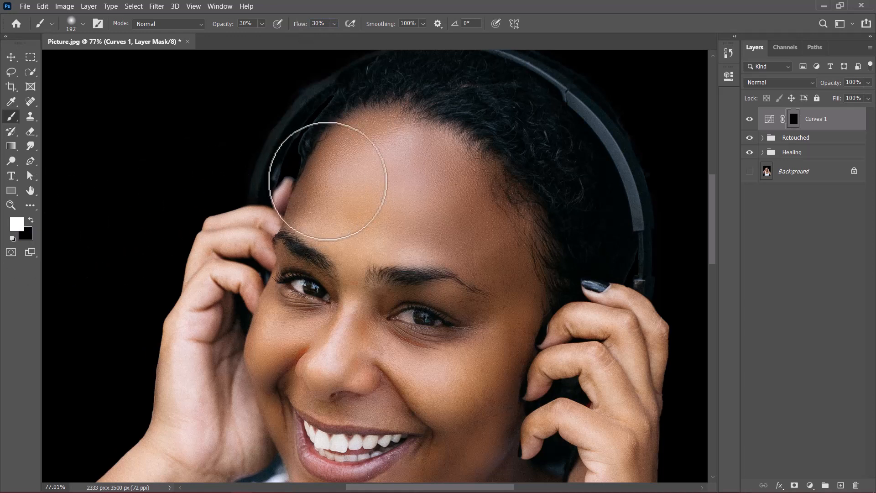
{"action": "mouse_move", "coordinate": [332, 176]}
{"action": "left_mouse_down"}
{"action": "mouse_move", "coordinate": [391, 138]}
{"action": "mouse_move", "coordinate": [319, 223]}
{"action": "mouse_move", "coordinate": [316, 198]}
{"action": "mouse_move", "coordinate": [367, 135]}
{"action": "mouse_move", "coordinate": [342, 150]}
{"action": "mouse_move", "coordinate": [326, 199]}
{"action": "mouse_move", "coordinate": [371, 148]}
{"action": "mouse_move", "coordinate": [347, 150]}
{"action": "mouse_move", "coordinate": [290, 231]}
{"action": "mouse_move", "coordinate": [336, 176]}
{"action": "left_mouse_up"}
- Raise the brush to 64% opacity and 75% flow and paint the Curves 1 mask over the highlights of the face and raised arm
{"action": "key", "text": "6"}
{"action": "key", "text": "4"}
{"action": "key", "text": "shift+5"}
{"action": "key", "text": "shift+1"}
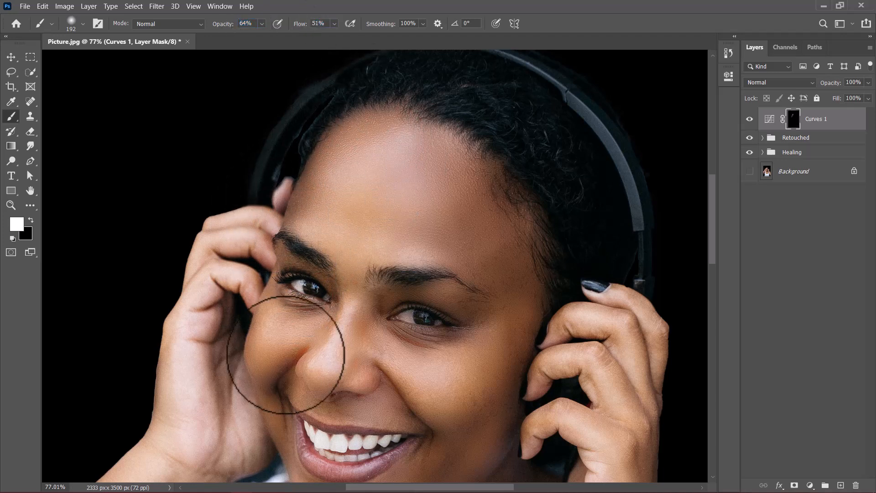
{"action": "scroll", "coordinate": [320, 238], "scroll_direction": "down", "scroll_amount": 2}
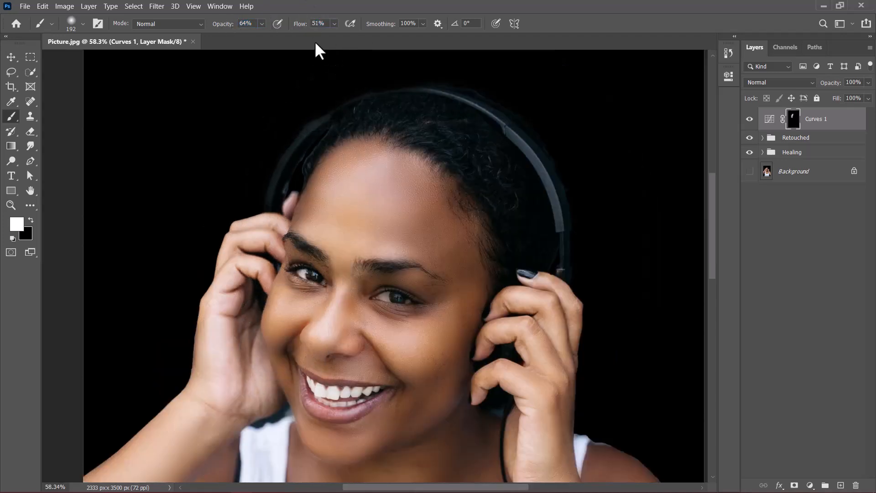
{"action": "key", "text": "shift+7"}
{"action": "key", "text": "shift+5"}
{"action": "mouse_move", "coordinate": [378, 144]}
{"action": "left_mouse_down"}
{"action": "mouse_move", "coordinate": [209, 322]}
{"action": "mouse_move", "coordinate": [117, 460]}
{"action": "mouse_move", "coordinate": [274, 310]}
{"action": "mouse_move", "coordinate": [340, 398]}
{"action": "mouse_move", "coordinate": [248, 436]}
{"action": "left_mouse_up"}
{"action": "key", "text": "space"}
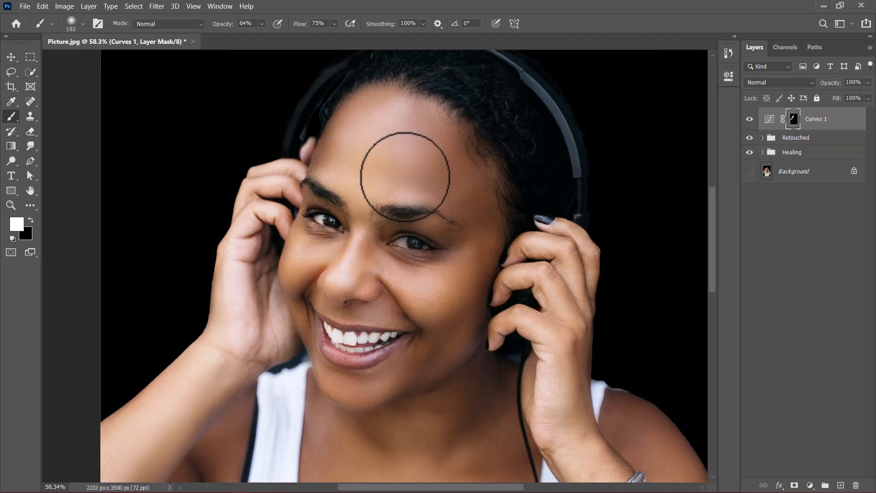
- Add a second Curves layer clipped to Curves 1, and clip Curves 1 to the Retouched group
{"action": "left_click", "coordinate": [811, 485]}
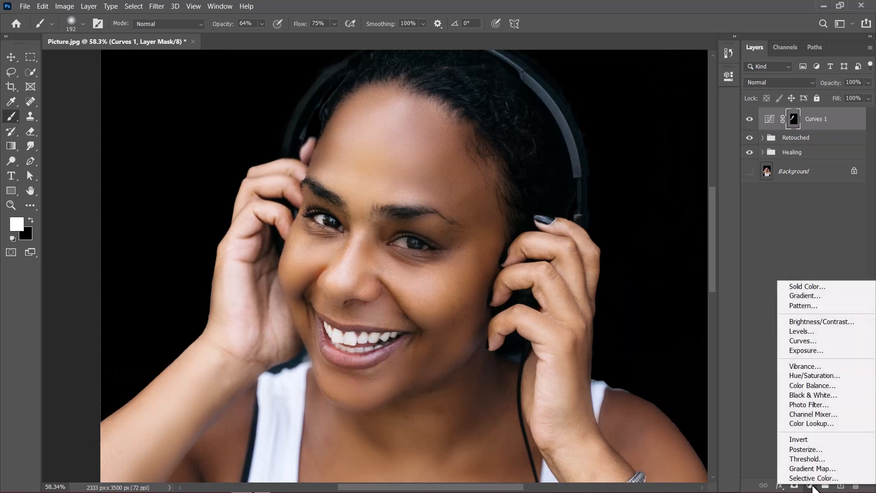
{"action": "left_click", "coordinate": [803, 340]}
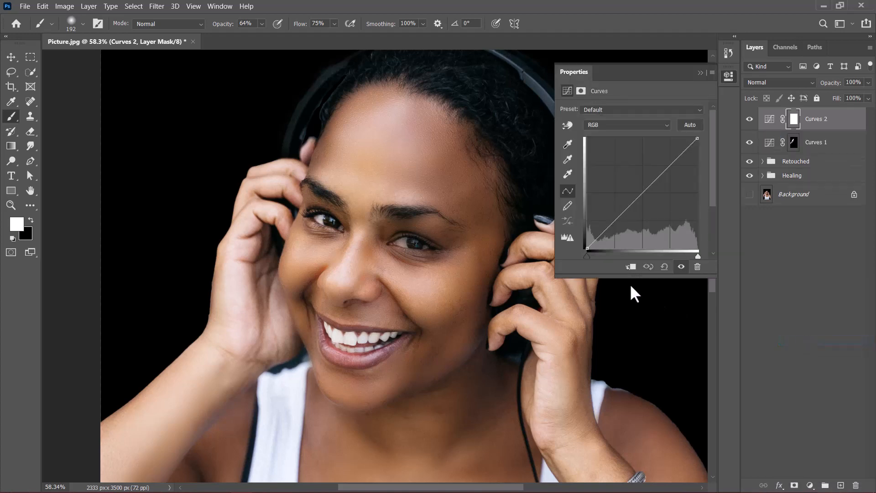
{"action": "left_click", "coordinate": [631, 269]}
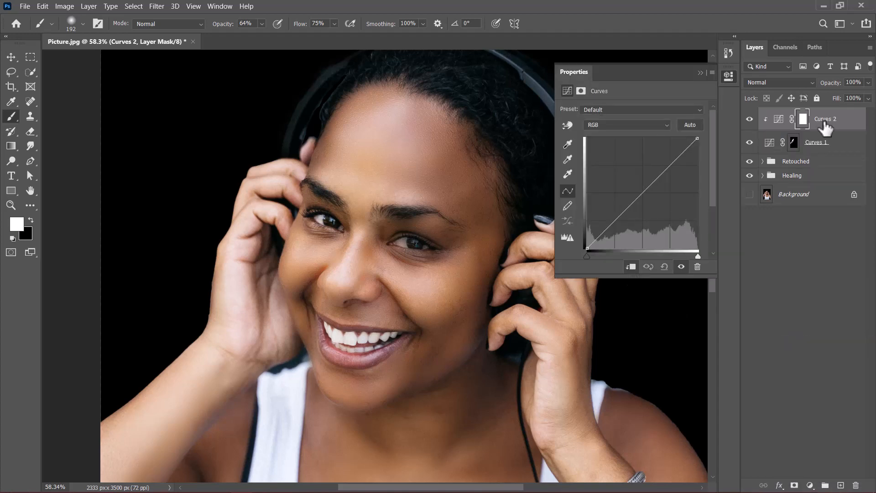
{"action": "left_click", "coordinate": [817, 145]}
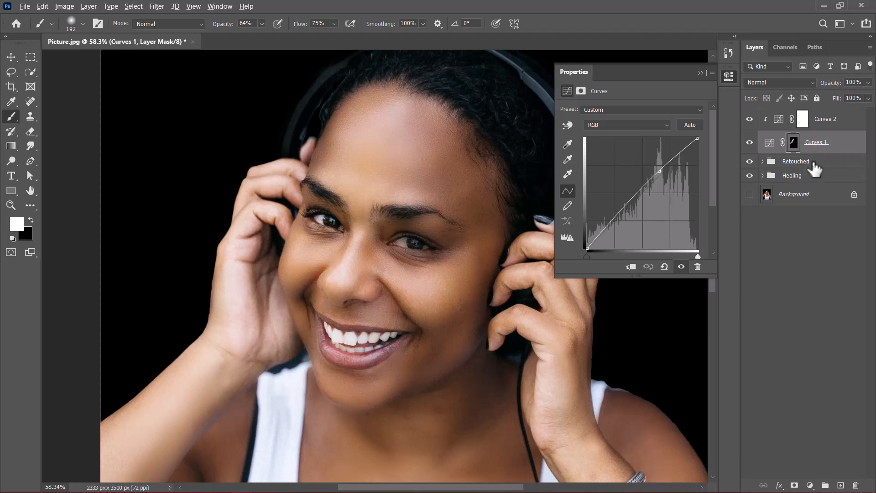
{"action": "left_click", "coordinate": [827, 152], "text": "alt"}
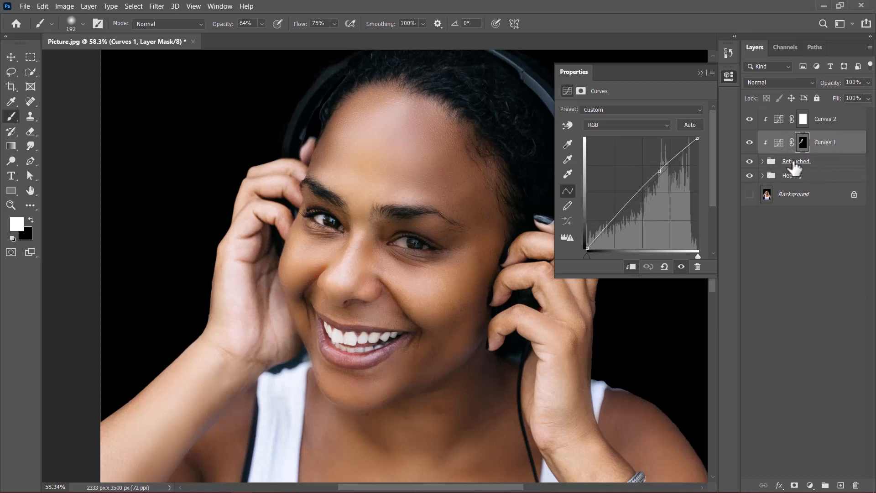
- Darken the Curves 2 adjustment by pulling the curve down at a shadow tone sampled beside the cheek
{"action": "left_click", "coordinate": [778, 121]}
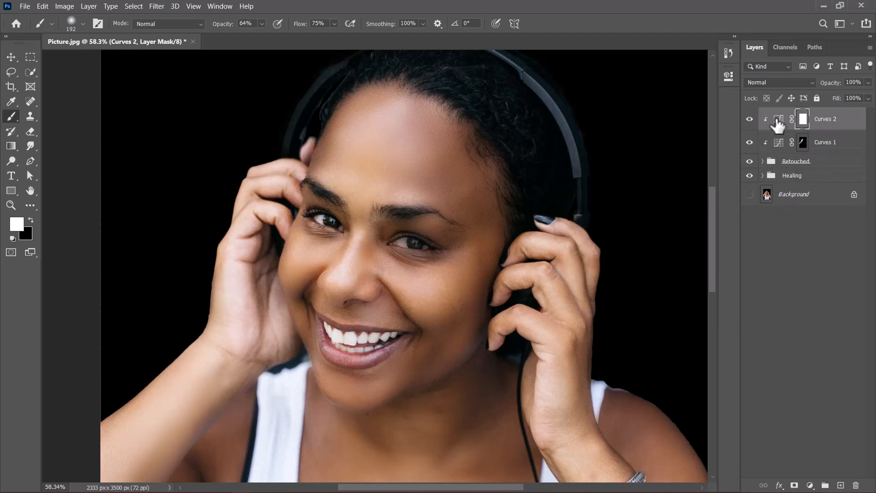
{"action": "double_click", "coordinate": [778, 120]}
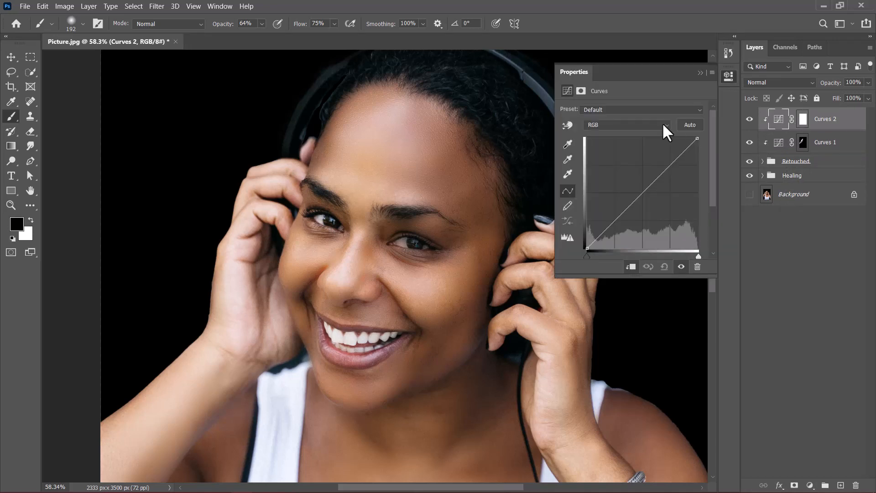
{"action": "left_click", "coordinate": [567, 124]}
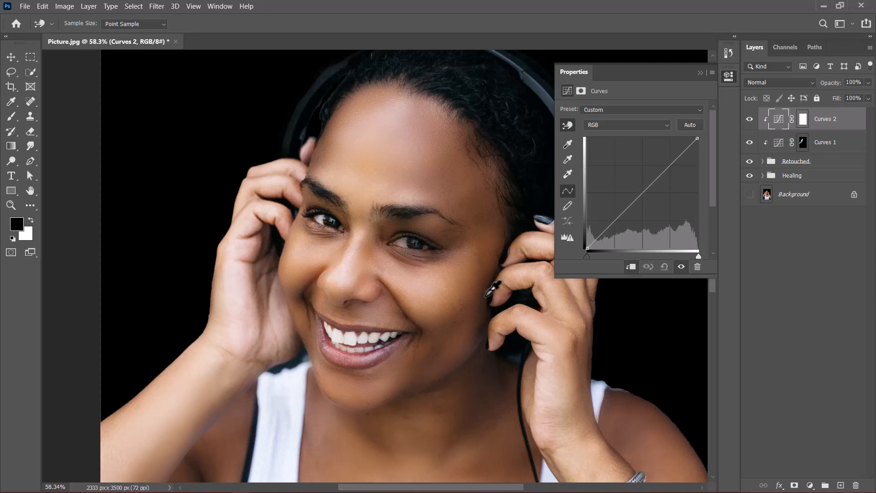
{"action": "left_click_drag", "start_coordinate": [487, 293], "coordinate": [493, 309]}
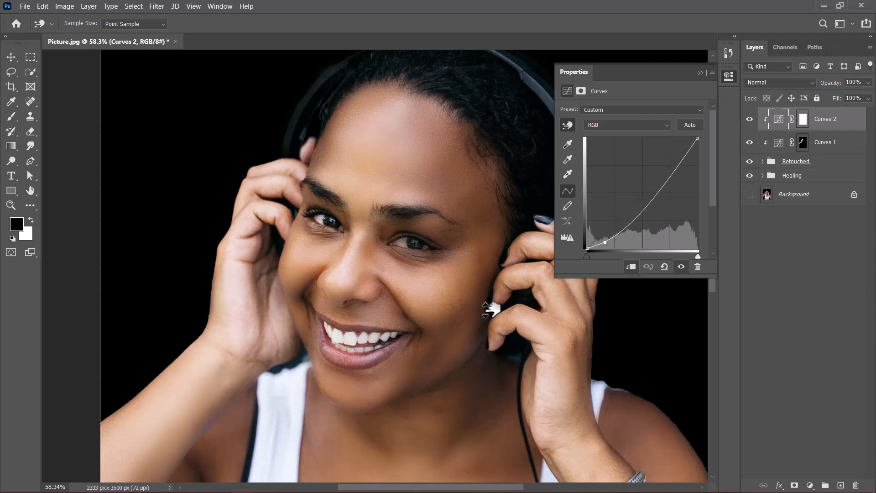
- Invert the Curves 2 mask and paint the shaded temple, cheek and jaw edge in white with a 288-pixel brush
{"action": "left_click", "coordinate": [803, 121]}
{"action": "left_click", "coordinate": [804, 122]}
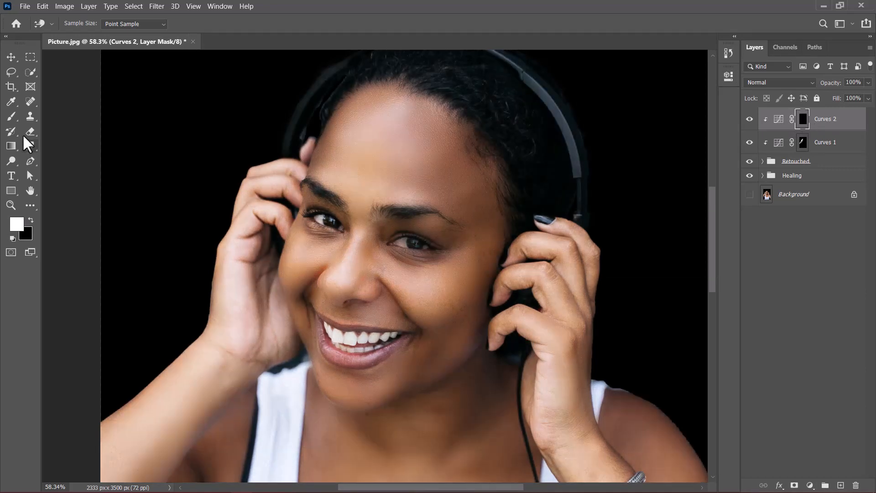
{"action": "left_click", "coordinate": [12, 120]}
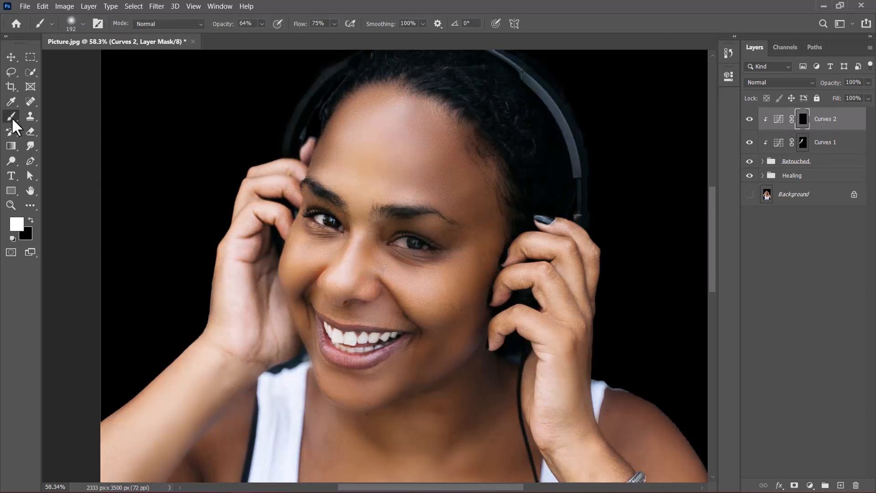
{"action": "right_click", "coordinate": [513, 219], "text": "alt"}
{"action": "mouse_move", "coordinate": [513, 216]}
{"action": "left_mouse_down"}
{"action": "mouse_move", "coordinate": [459, 358]}
{"action": "mouse_move", "coordinate": [506, 253]}
{"action": "mouse_move", "coordinate": [485, 274]}
{"action": "mouse_move", "coordinate": [414, 417]}
{"action": "mouse_move", "coordinate": [473, 338]}
{"action": "left_mouse_up"}
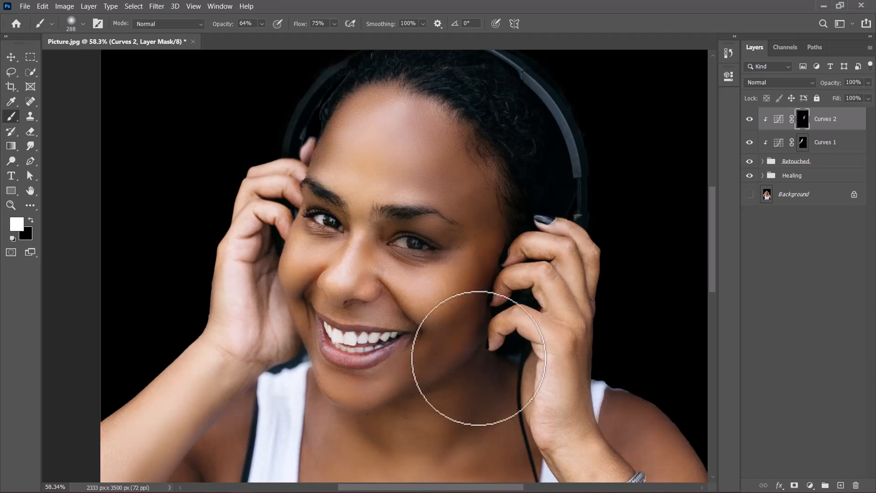
- Paint the Curves 2 mask in white over the shaded jaw and neck, refining beside the mouth with a 162-pixel brush
{"action": "scroll", "coordinate": [453, 434], "scroll_direction": "down", "scroll_amount": 3}
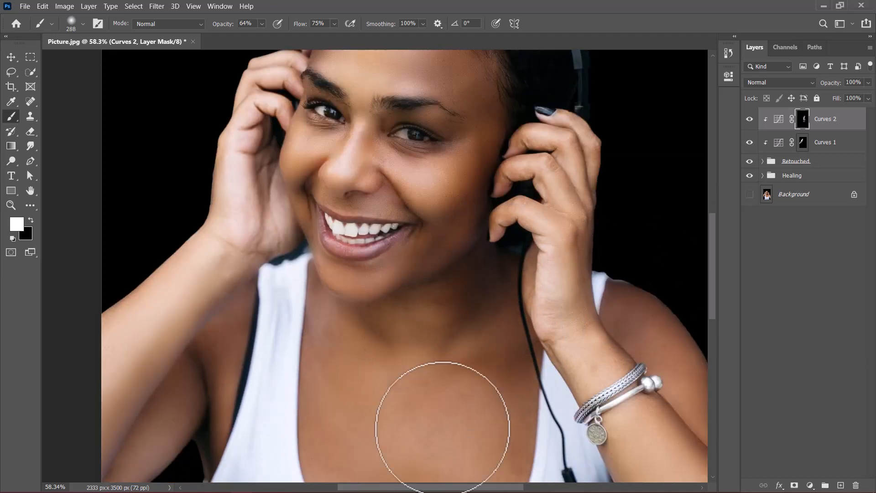
{"action": "scroll", "coordinate": [479, 448], "scroll_direction": "up", "scroll_amount": 6}
{"action": "left_click_drag", "start_coordinate": [465, 405], "coordinate": [547, 353]}
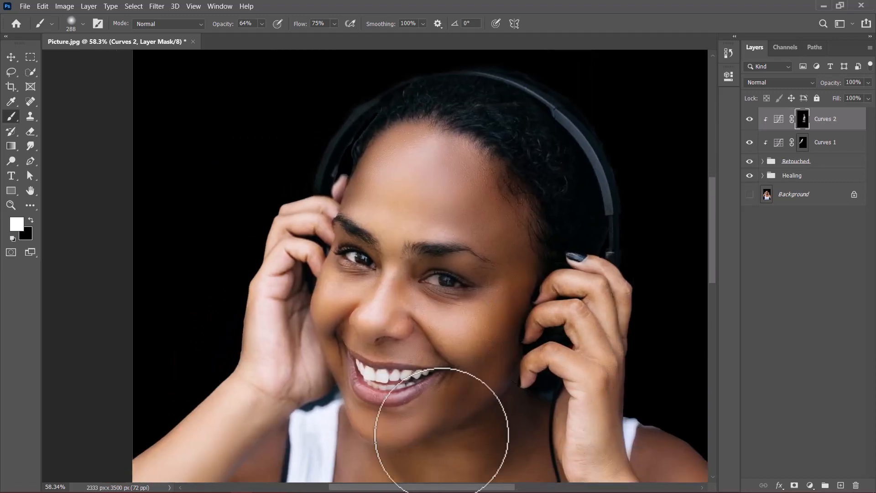
{"action": "scroll", "coordinate": [443, 426], "scroll_direction": "down", "scroll_amount": 4}
{"action": "key", "text": "bracketleft"}
{"action": "key", "text": "bracketleft"}
{"action": "key", "text": "bracketleft"}
{"action": "key", "text": "bracketleft"}
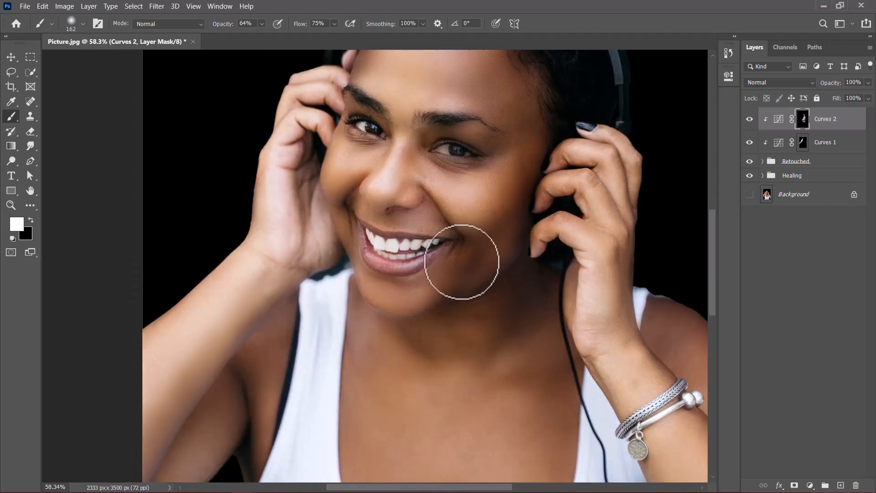
{"action": "left_click_drag", "start_coordinate": [465, 289], "coordinate": [446, 399]}
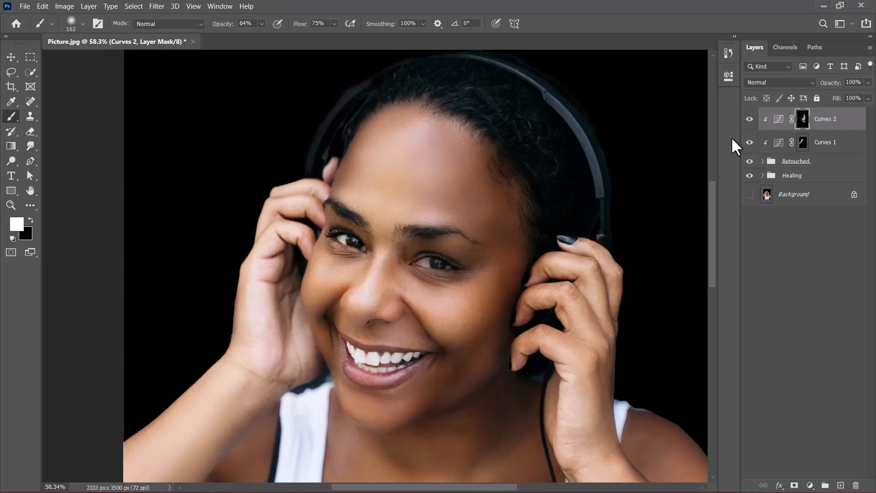
- Check the Curves 2 shading on and off, rename the layer Shadows and set its opacity to 41%
{"action": "left_click", "coordinate": [750, 119]}
{"action": "left_click", "coordinate": [750, 118]}
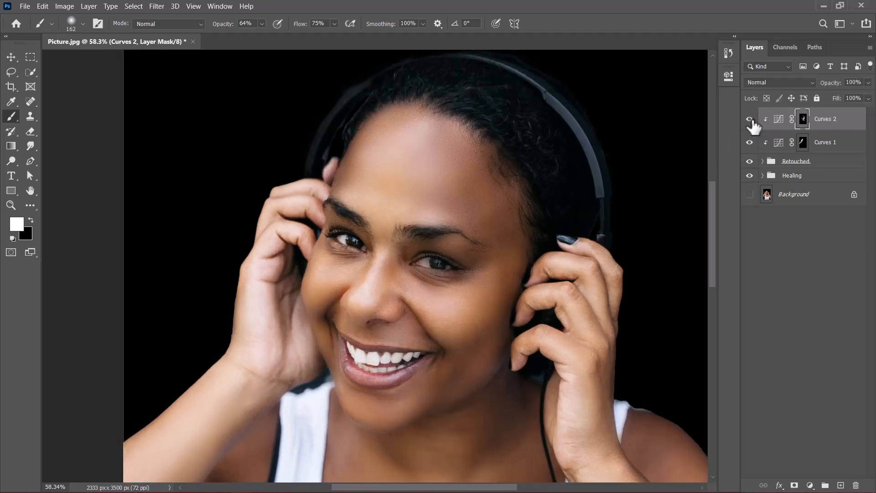
{"action": "left_click", "coordinate": [750, 119]}
{"action": "left_click", "coordinate": [750, 119]}
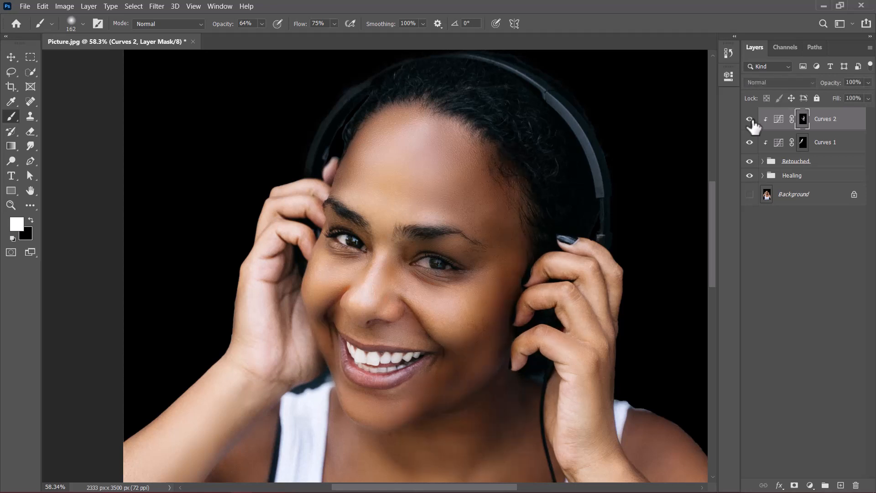
{"action": "double_click", "coordinate": [826, 120]}
{"action": "type", "text": "shaows"}
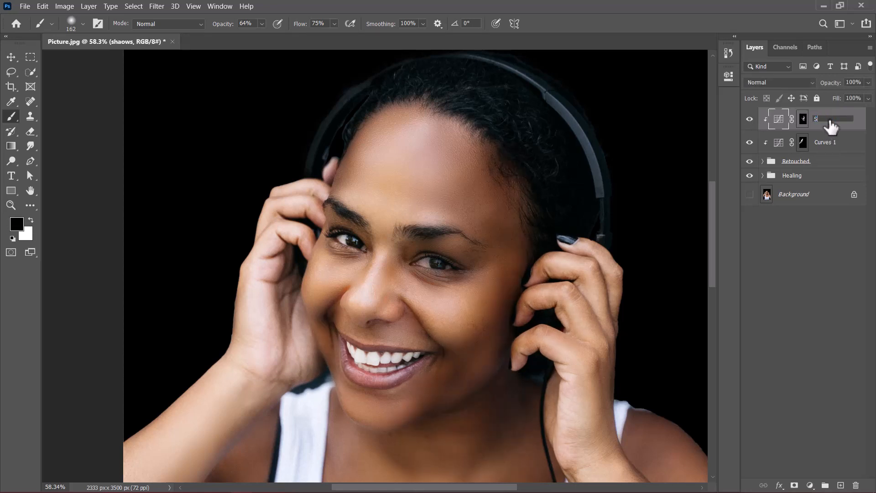
{"action": "key", "text": "Return"}
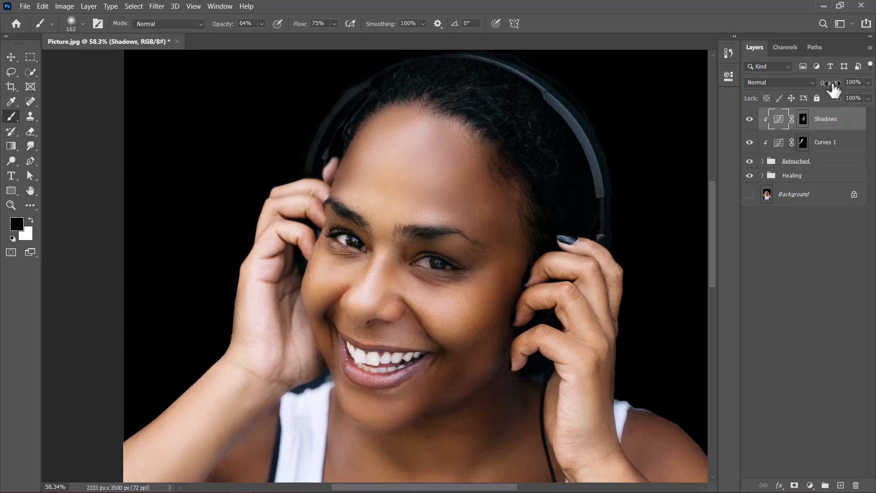
{"action": "left_click_drag", "start_coordinate": [833, 89], "coordinate": [797, 98]}
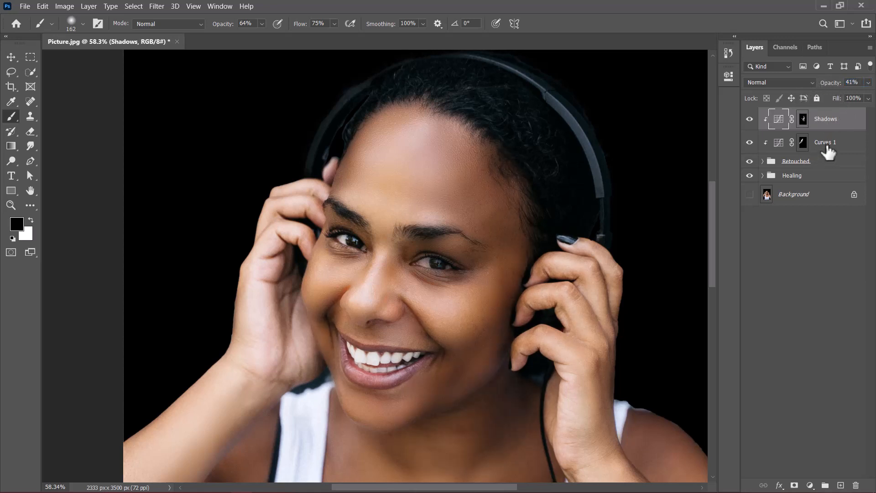
- Rename the Curves 1 layer as Highlights
{"action": "double_click", "coordinate": [827, 143]}
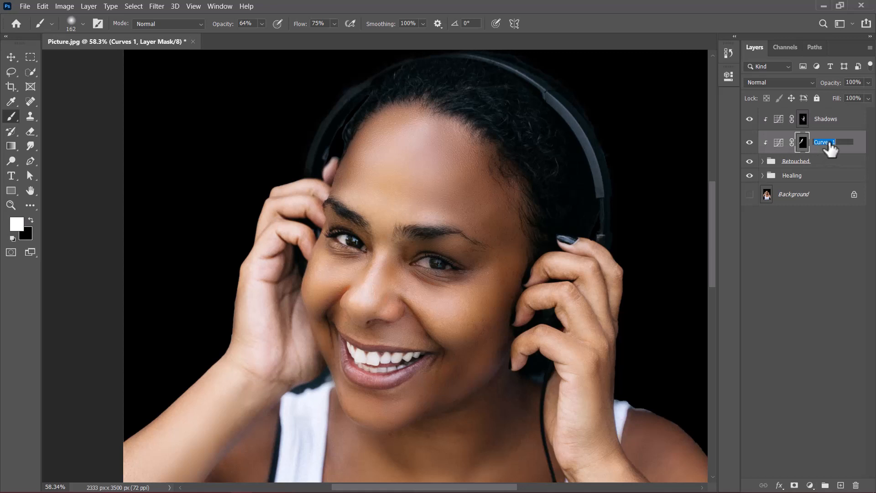
{"action": "type", "text": "Highlights"}
{"action": "key", "text": "Return"}
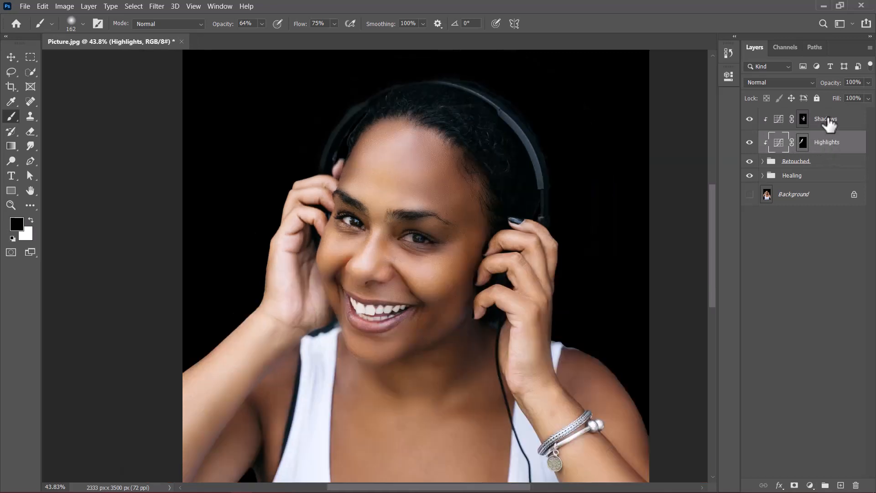
- Group the Shadows and Highlights layers together with the Retouched group, and name the new group Retouched
{"action": "left_click", "coordinate": [825, 122]}
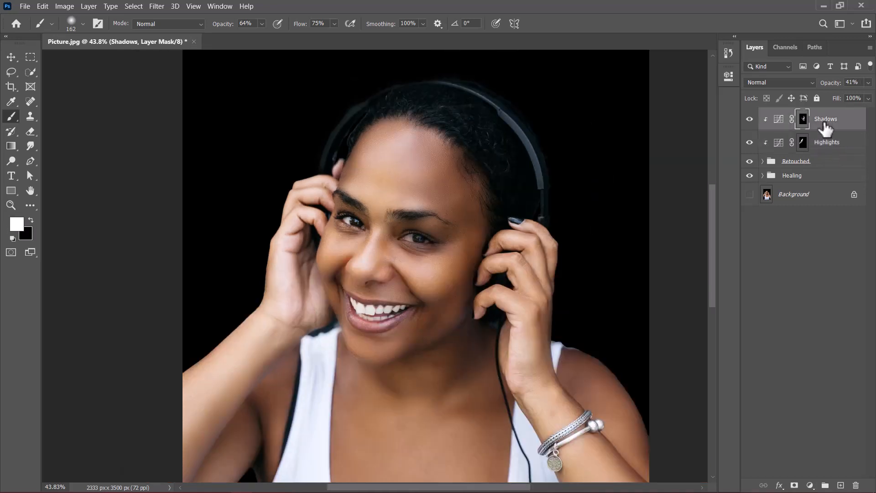
{"action": "left_click", "coordinate": [826, 145], "text": "shift"}
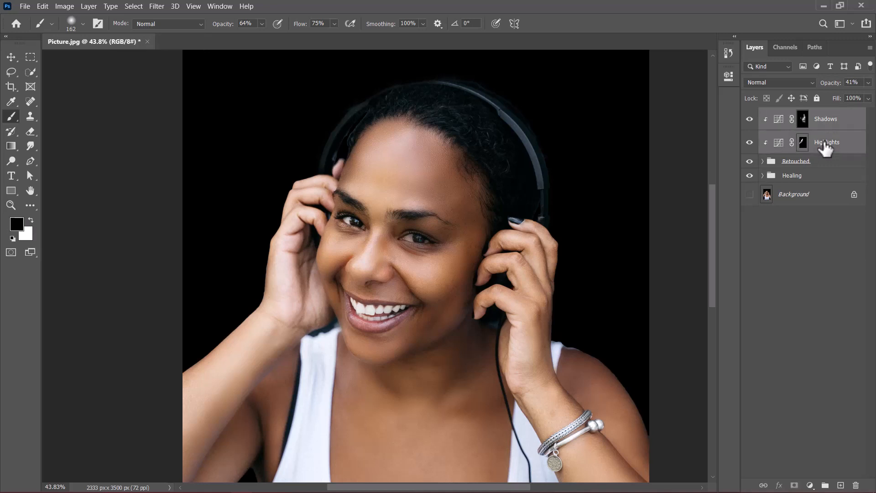
{"action": "type", "text": "ed"}
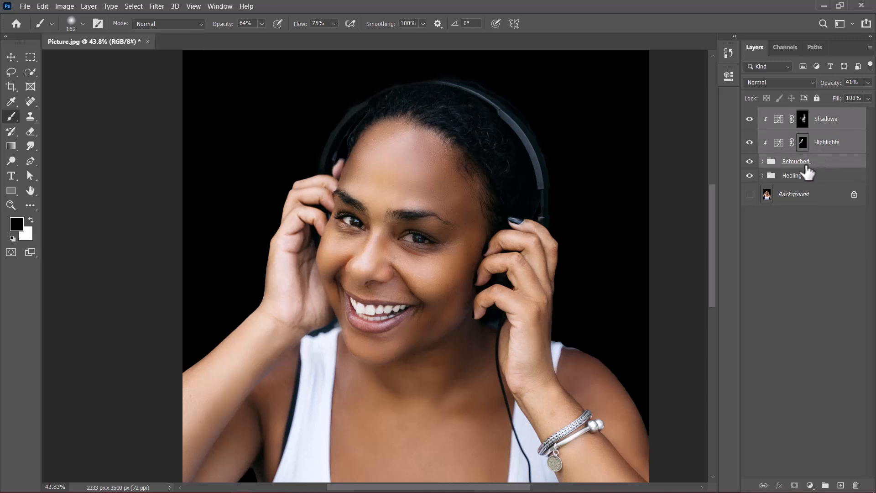
{"action": "key", "text": "ctrl+g"}
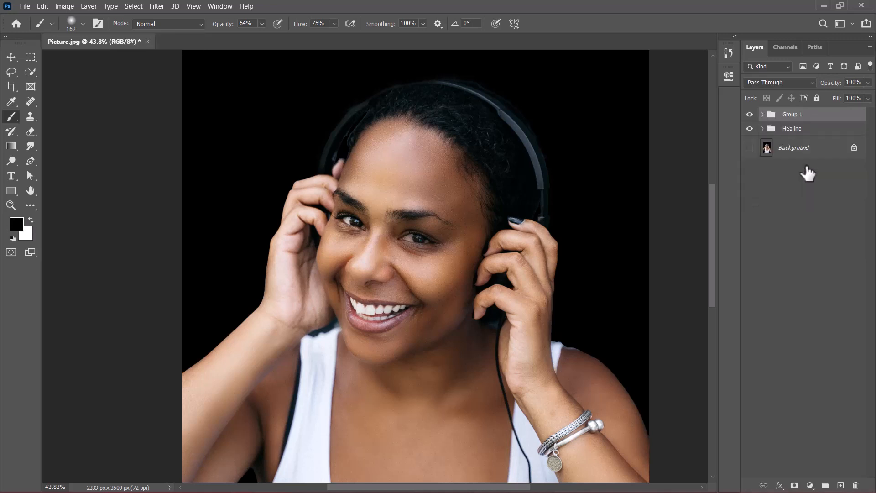
{"action": "double_click", "coordinate": [791, 114]}
{"action": "type", "text": "Retouched"}
{"action": "key", "text": "Return"}
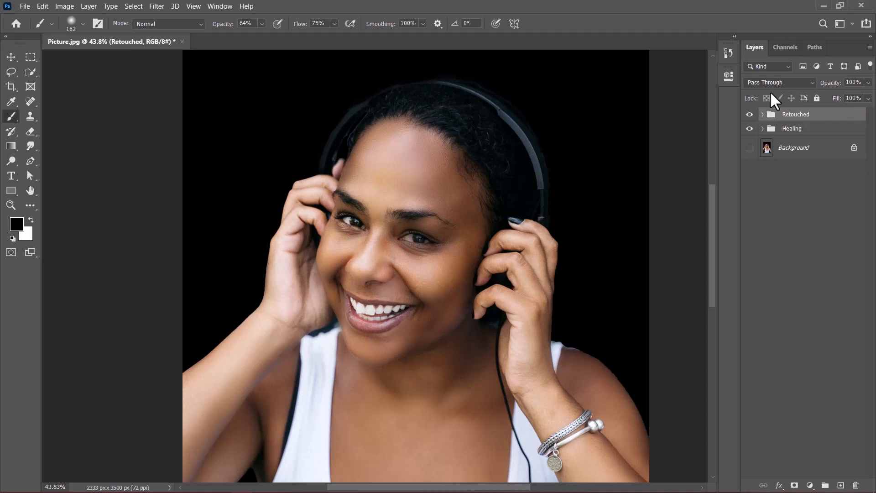
- Load Path 01 as a selection, add Path 02 to include the lower teeth, and feather the selection by 2 pixels
{"action": "left_click", "coordinate": [814, 47]}
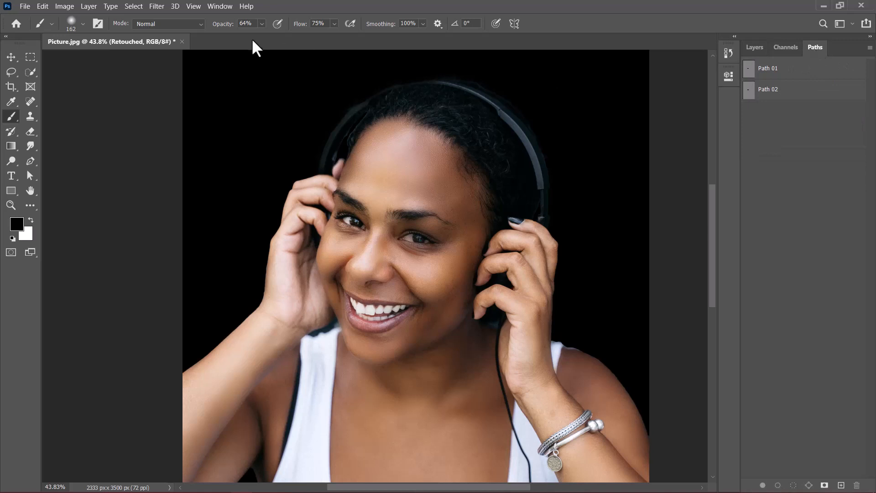
{"action": "left_click", "coordinate": [220, 6]}
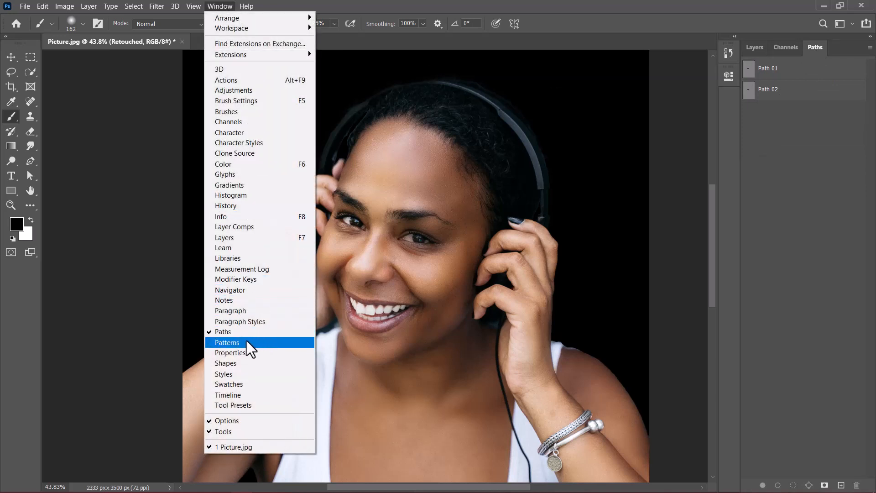
{"action": "left_click", "coordinate": [319, 332]}
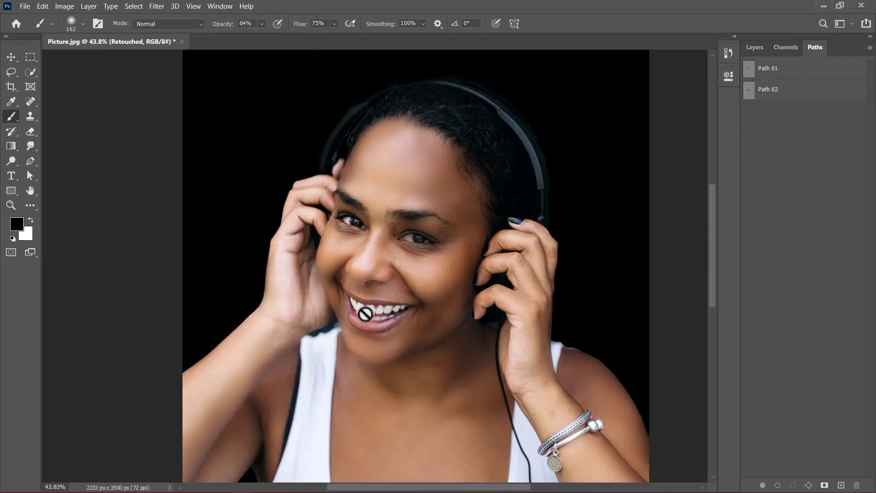
{"action": "scroll", "coordinate": [365, 313], "scroll_direction": "up", "scroll_amount": 3}
{"action": "scroll", "coordinate": [365, 313], "scroll_direction": "up", "scroll_amount": 3}
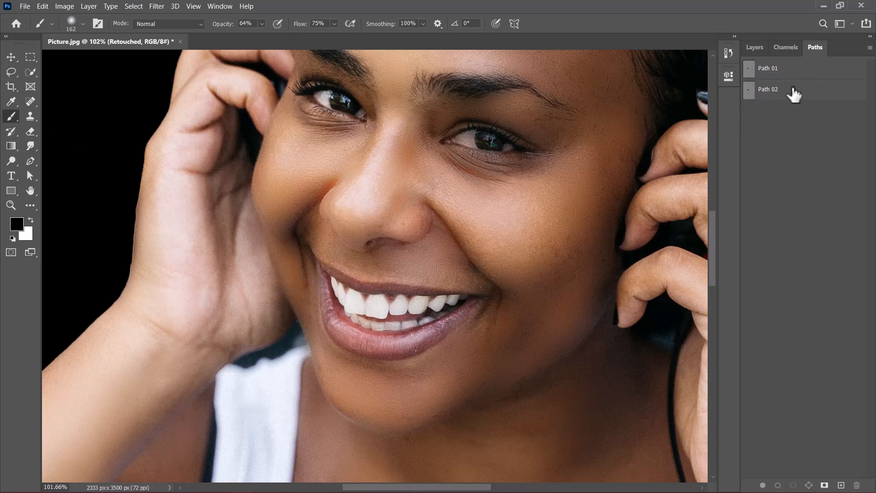
{"action": "left_click_drag", "start_coordinate": [794, 94], "coordinate": [749, 74]}
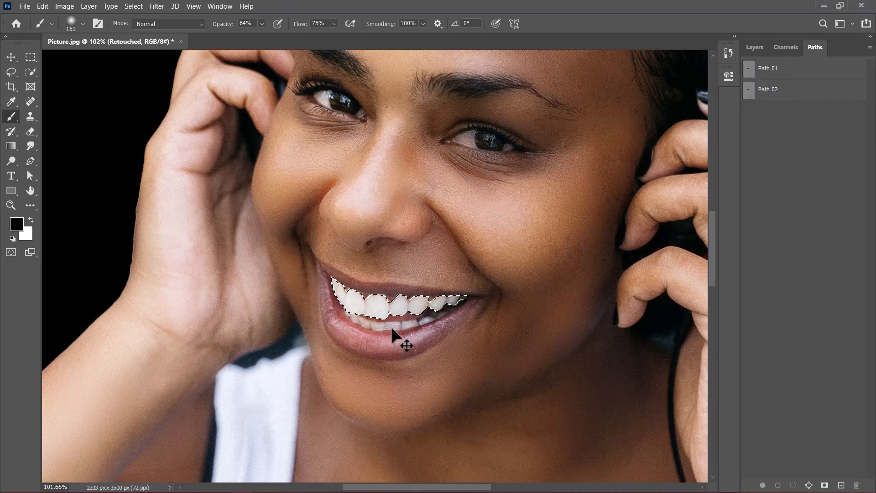
{"action": "left_click", "coordinate": [749, 90], "text": "ctrl+shift"}
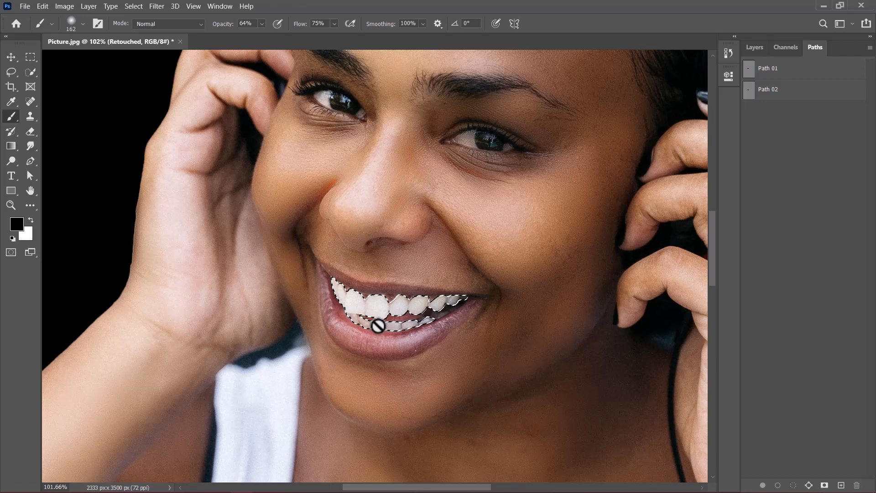
{"action": "key", "text": "shift+F6"}
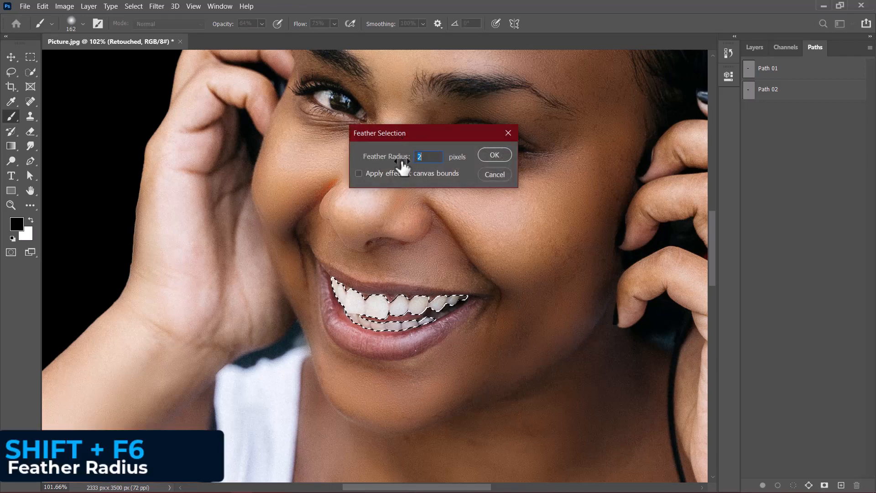
{"action": "left_click", "coordinate": [503, 157]}
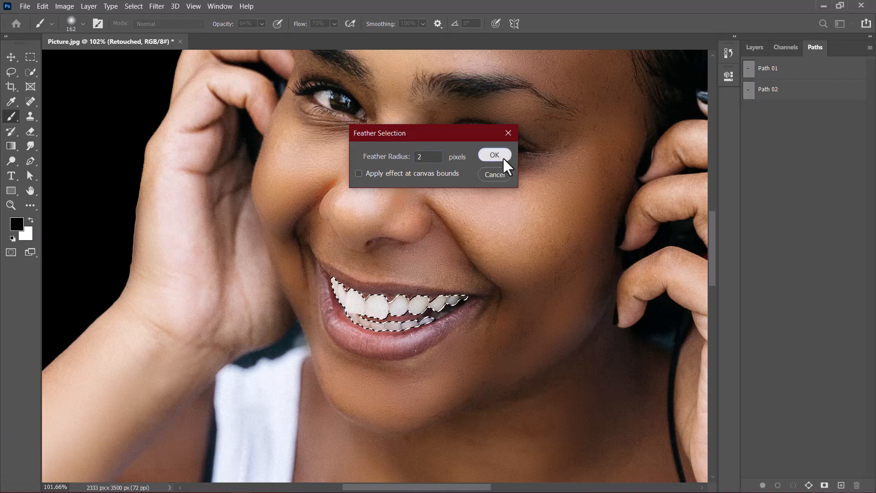
- Add a Hue/Saturation adjustment layer masked to the selected teeth, set its hue to -120 and brighten the teeth
{"action": "left_click", "coordinate": [754, 48]}
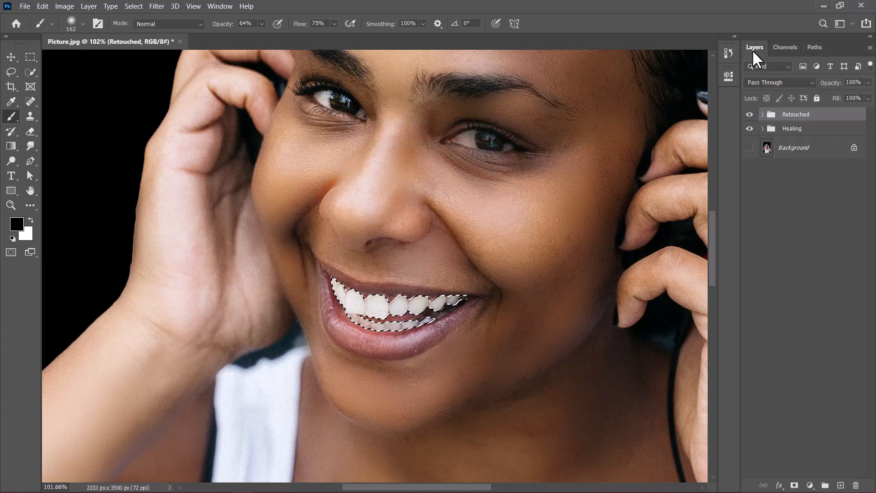
{"action": "left_click", "coordinate": [811, 486]}
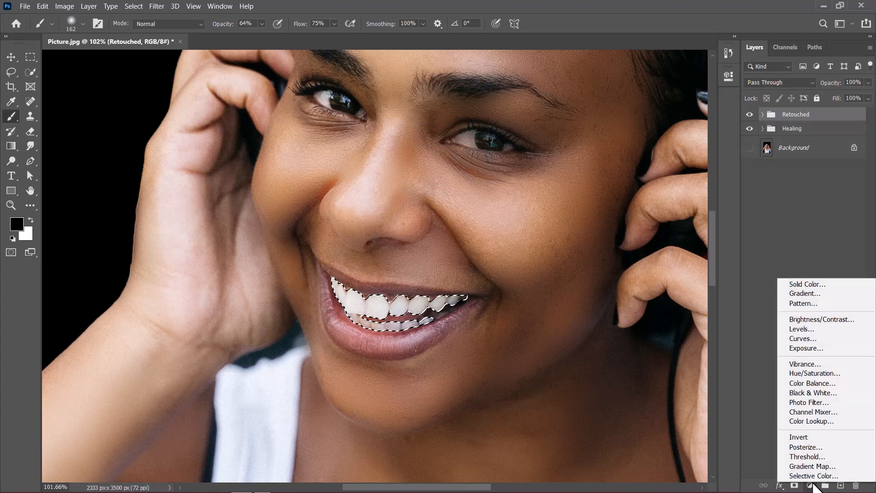
{"action": "left_click", "coordinate": [819, 374]}
{"action": "key", "text": "x"}
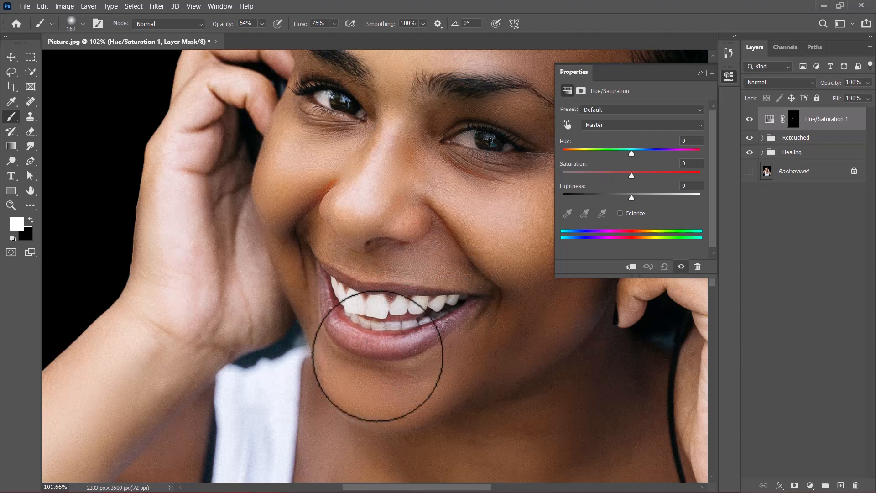
{"action": "left_click", "coordinate": [697, 142]}
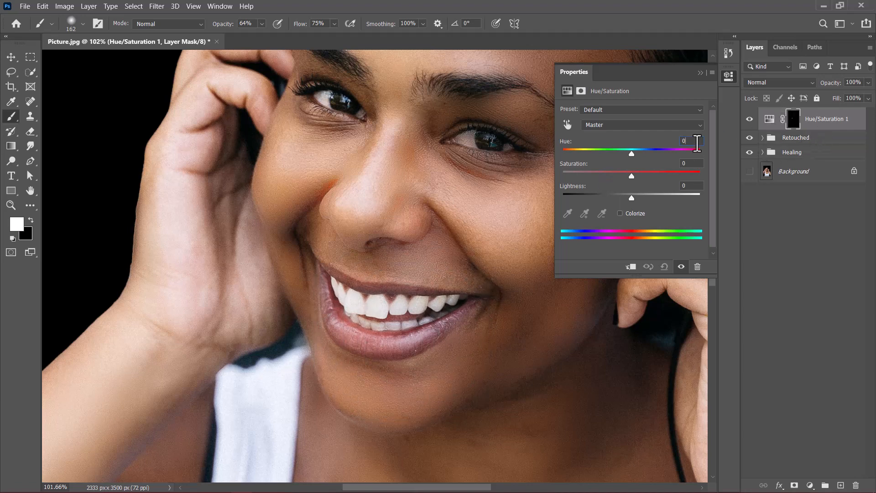
{"action": "type", "text": "-120"}
{"action": "key", "text": "Return"}
{"action": "mouse_move", "coordinate": [632, 175]}
{"action": "left_mouse_down"}
{"action": "mouse_move", "coordinate": [670, 179]}
{"action": "mouse_move", "coordinate": [642, 197]}
{"action": "mouse_move", "coordinate": [670, 198]}
{"action": "left_mouse_up"}
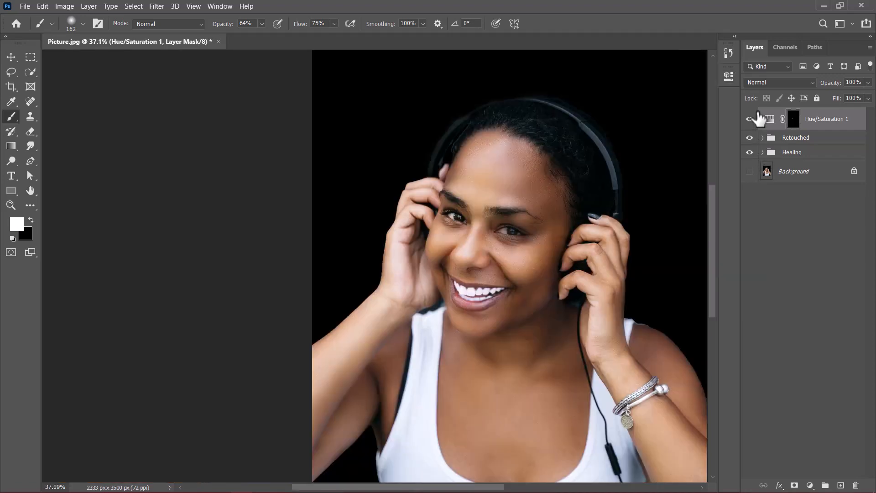
- Compare the teeth whitening on and off, slightly lower the Hue/Saturation layer's opacity and move it into the Retouched group
{"action": "left_click", "coordinate": [750, 119]}
{"action": "left_click", "coordinate": [749, 119]}
{"action": "left_click_drag", "start_coordinate": [834, 84], "coordinate": [827, 86]}
{"action": "mouse_move", "coordinate": [831, 120]}
{"action": "left_mouse_down"}
{"action": "mouse_move", "coordinate": [811, 136]}
{"action": "mouse_move", "coordinate": [786, 136]}
{"action": "left_mouse_up"}
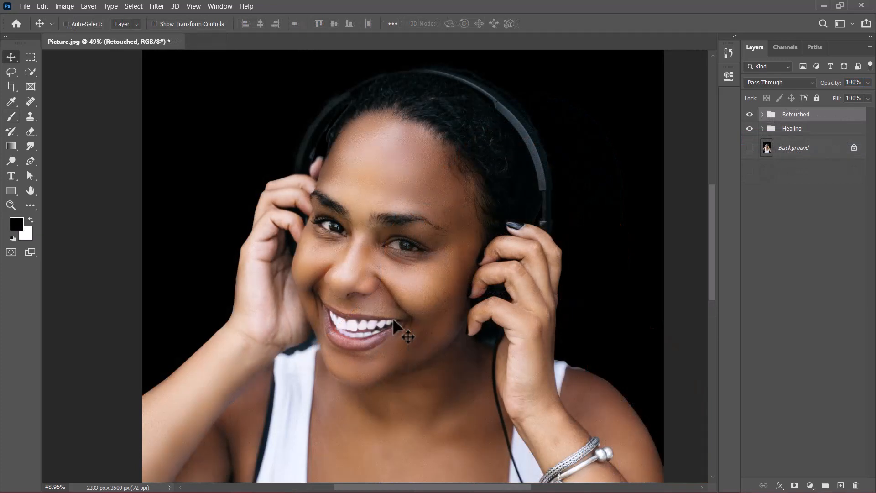
- Compare the portrait with and without Retouched, stamp the visible result onto a new layer, and hide the Retouched and Healing groups
{"action": "left_click", "coordinate": [750, 114]}
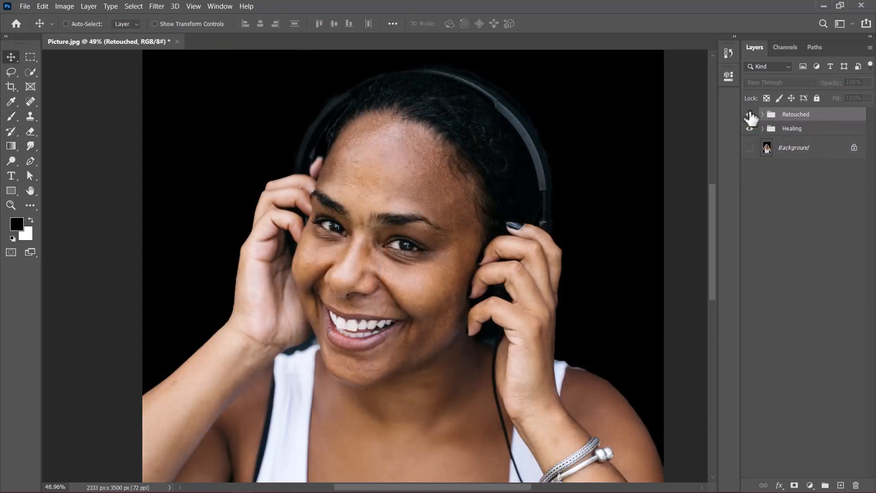
{"action": "left_click", "coordinate": [750, 115]}
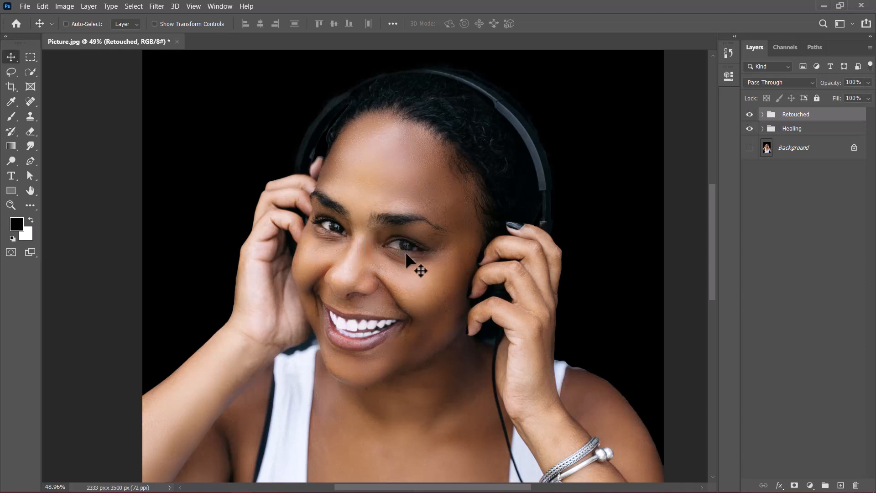
{"action": "left_click", "coordinate": [419, 213]}
{"action": "key", "text": "ctrl+shift+alt+e"}
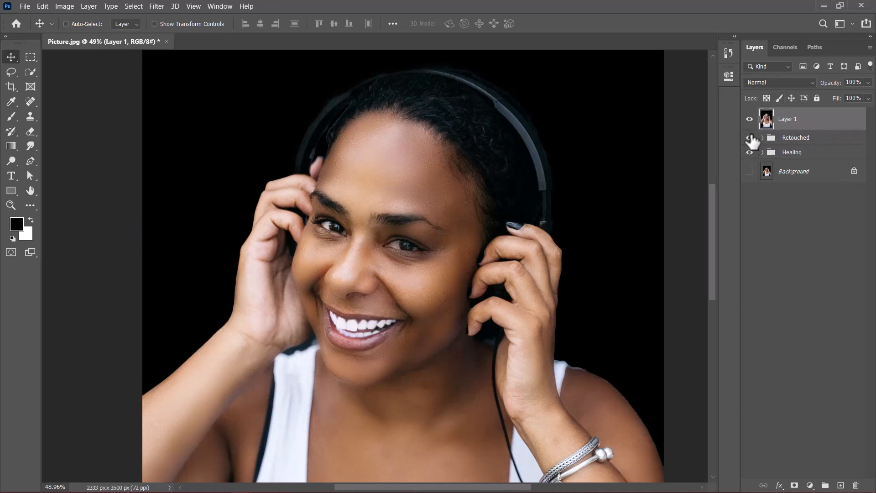
{"action": "left_click_drag", "start_coordinate": [751, 139], "coordinate": [751, 160]}
- Brighten the white of the woman's left eye on Layer 1 using the Dodge tool at Midtones range, 50% exposure and a 17-pixel brush
{"action": "left_click", "coordinate": [7, 161]}
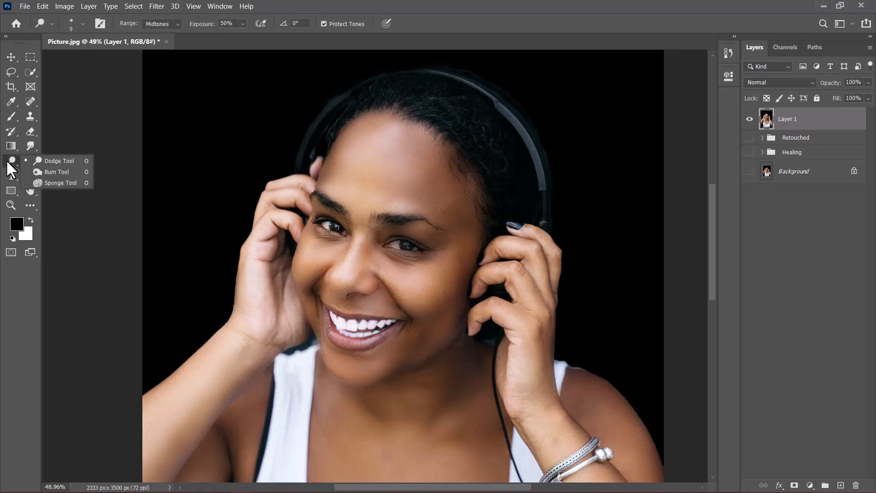
{"action": "left_click", "coordinate": [60, 160]}
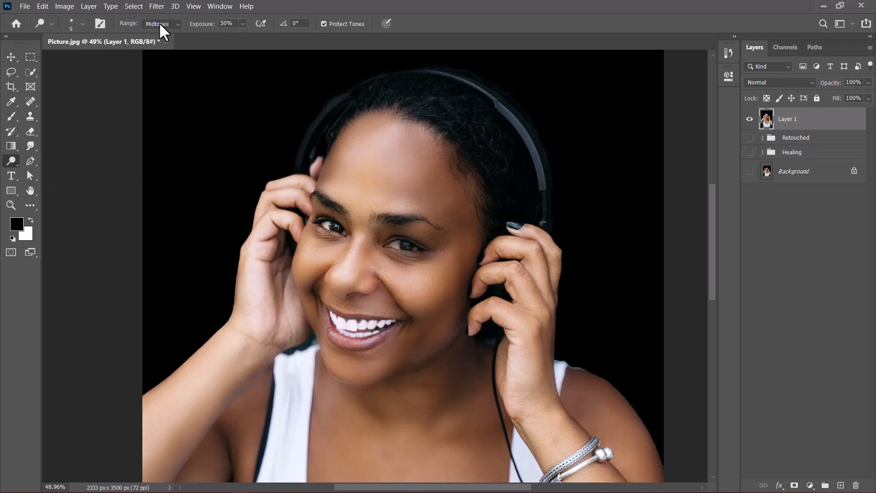
{"action": "scroll", "coordinate": [397, 244], "scroll_direction": "up", "scroll_amount": 5}
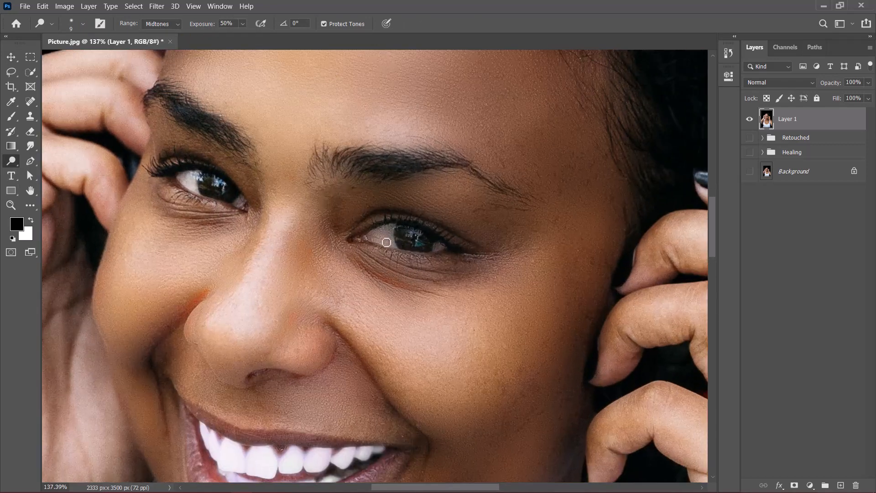
{"action": "right_click", "coordinate": [387, 243], "text": "alt"}
{"action": "left_click_drag", "start_coordinate": [392, 236], "coordinate": [399, 234]}
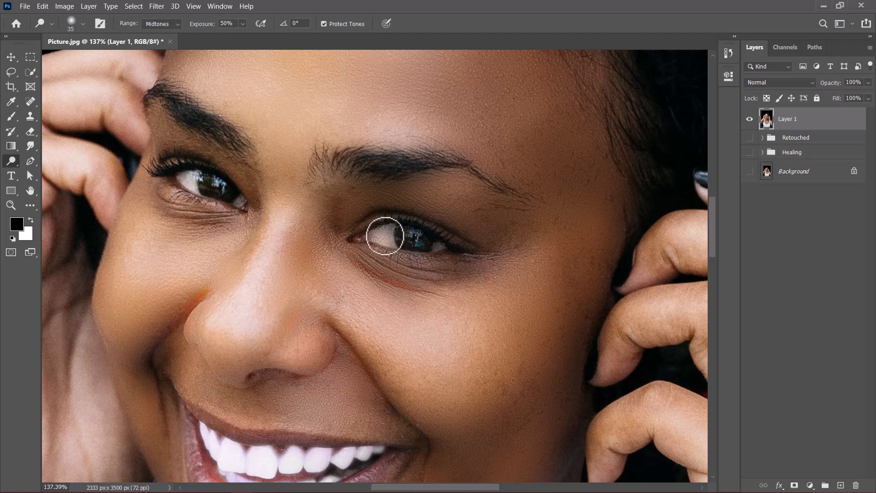
{"action": "right_click", "coordinate": [394, 242], "text": "alt"}
{"action": "mouse_move", "coordinate": [381, 238]}
{"action": "left_mouse_down"}
{"action": "mouse_move", "coordinate": [372, 235]}
{"action": "mouse_move", "coordinate": [381, 231]}
{"action": "mouse_move", "coordinate": [372, 238]}
{"action": "mouse_move", "coordinate": [383, 241]}
{"action": "left_mouse_up"}
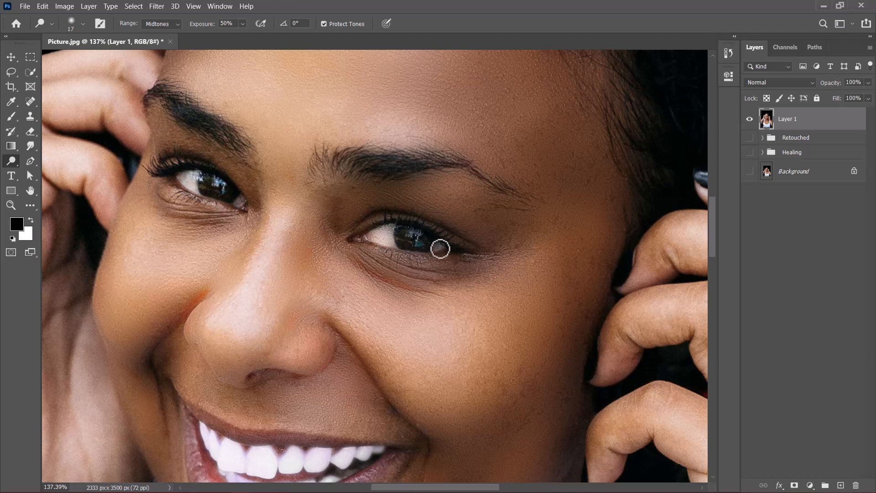
- Dodge the white of the woman's right eye on both sides of the iris with the same brush
{"action": "scroll", "coordinate": [198, 191], "scroll_direction": "up", "scroll_amount": 3}
{"action": "mouse_move", "coordinate": [208, 170]}
{"action": "left_mouse_down"}
{"action": "mouse_move", "coordinate": [215, 194]}
{"action": "mouse_move", "coordinate": [209, 169]}
{"action": "left_mouse_up"}
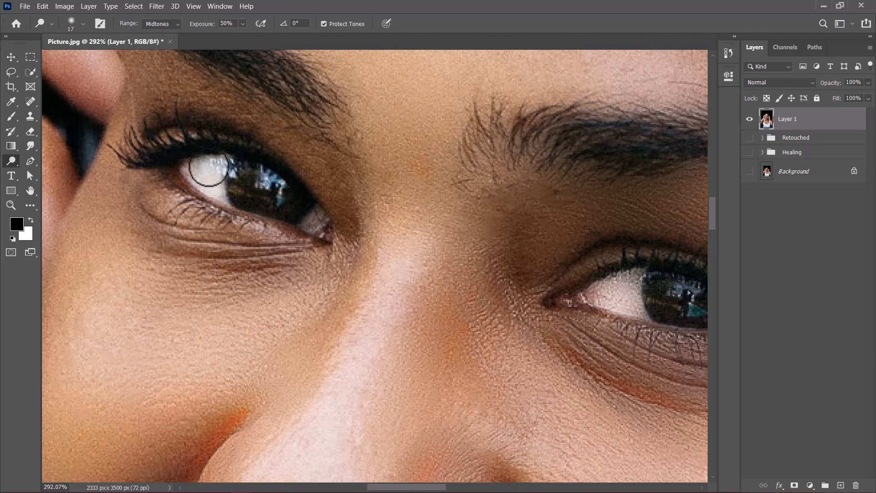
{"action": "left_click_drag", "start_coordinate": [317, 221], "coordinate": [309, 217]}
{"action": "left_click_drag", "start_coordinate": [201, 176], "coordinate": [223, 170]}
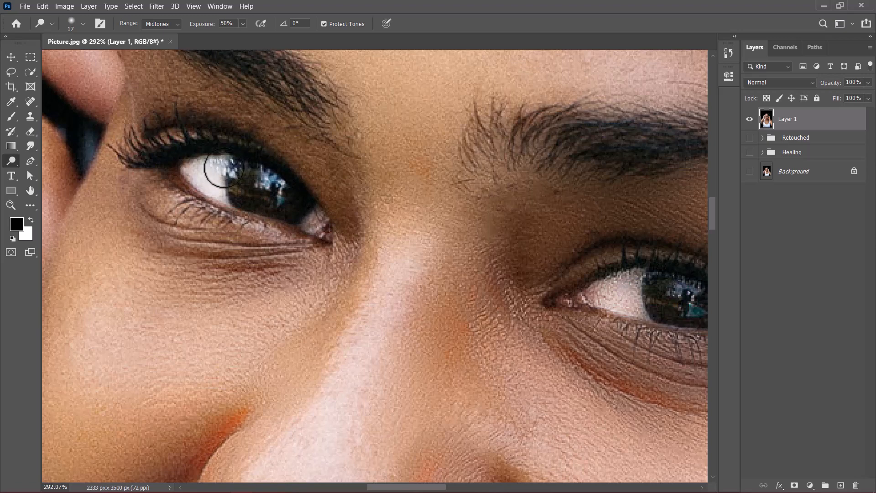
{"action": "scroll", "coordinate": [214, 178], "scroll_direction": "down", "scroll_amount": 4}
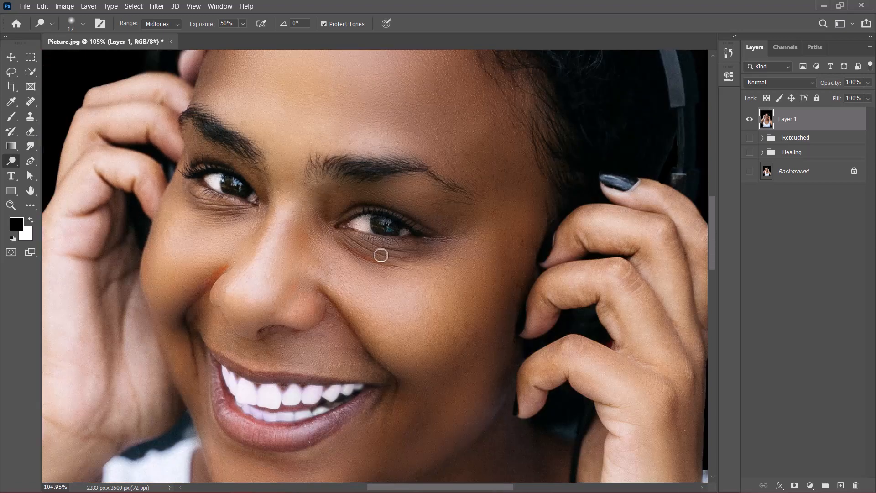
{"action": "scroll", "coordinate": [381, 255], "scroll_direction": "up", "scroll_amount": 1}
{"action": "scroll", "coordinate": [379, 246], "scroll_direction": "left", "scroll_amount": 1}
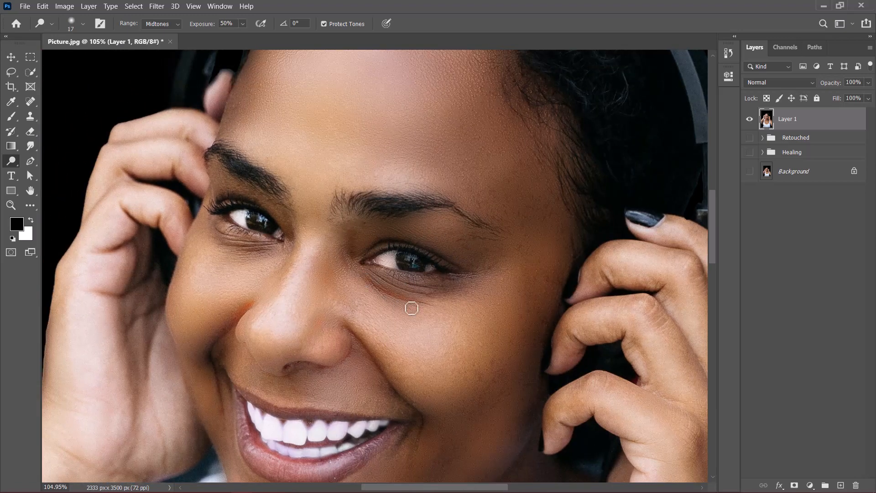
- Convert Layer 1 to a smart object and apply Smart Sharpen with 10% noise reduction, removing Lens Blur
{"action": "right_click", "coordinate": [803, 122]}
{"action": "left_click", "coordinate": [708, 170]}
{"action": "left_click", "coordinate": [160, 6]}
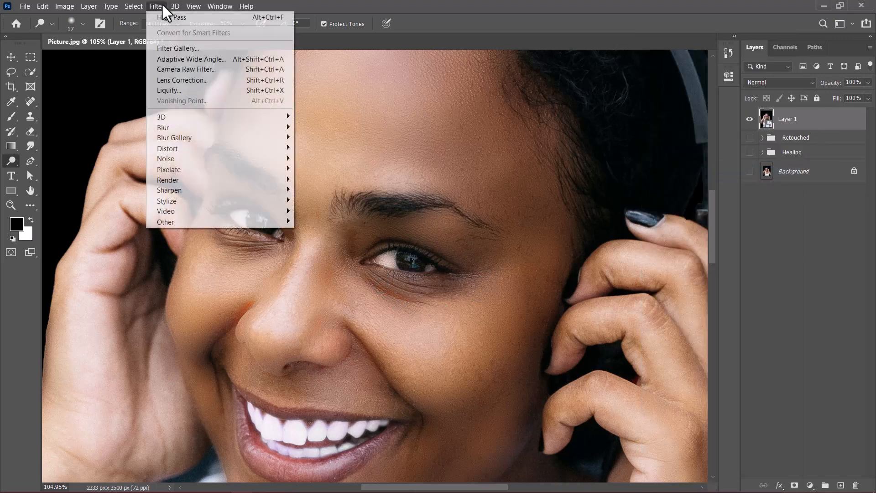
{"action": "mouse_move", "coordinate": [207, 189]}
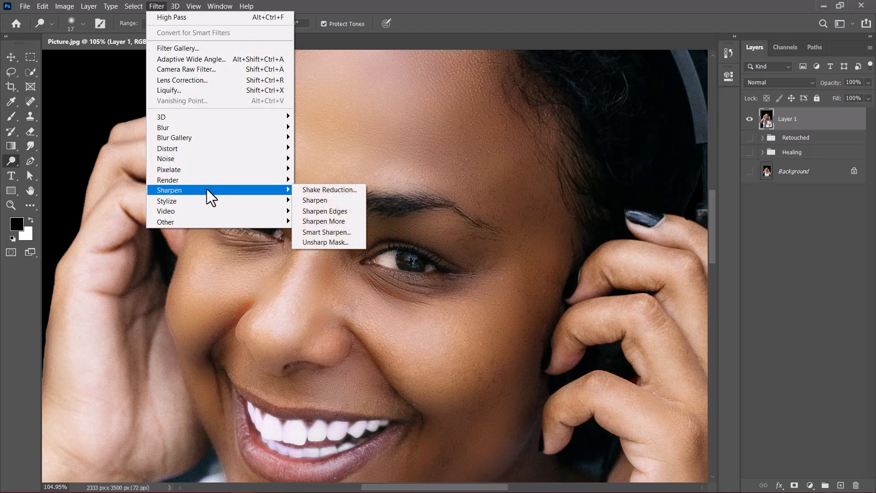
{"action": "left_click", "coordinate": [326, 232]}
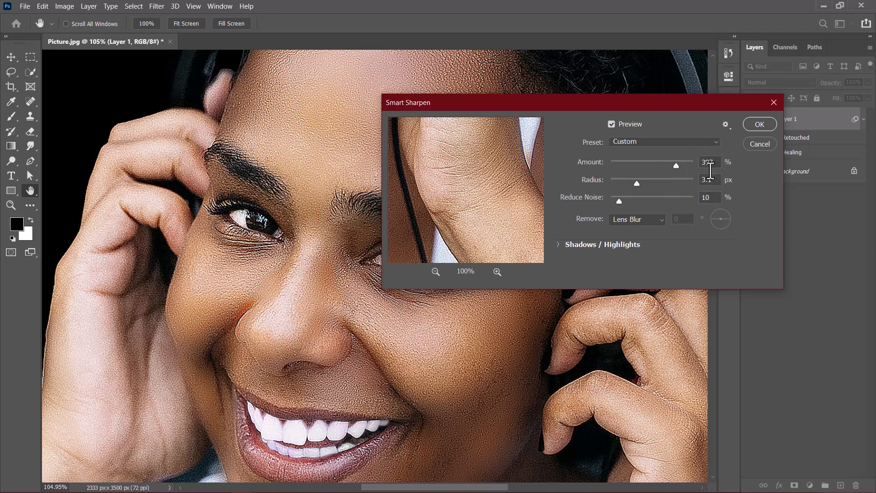
{"action": "left_click", "coordinate": [758, 125]}
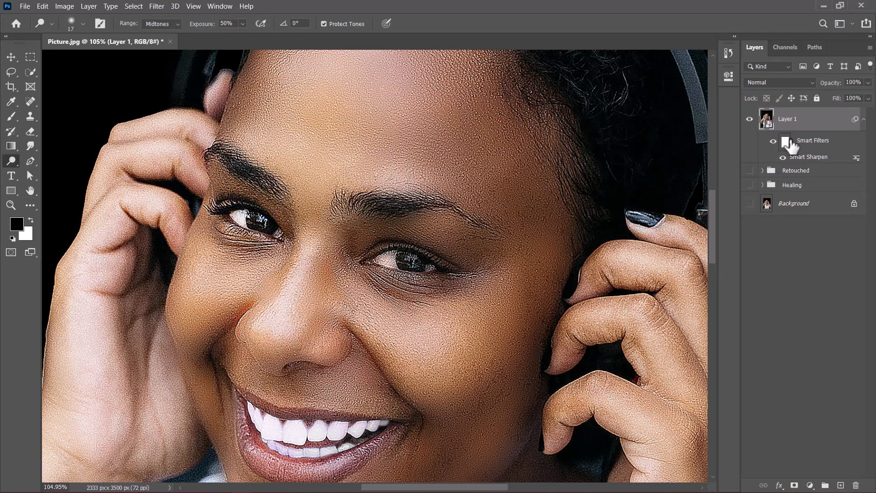
- Invert the Smart Filters mask to black and set the Brush tool to 39% opacity and 32% flow
{"action": "left_click", "coordinate": [787, 143]}
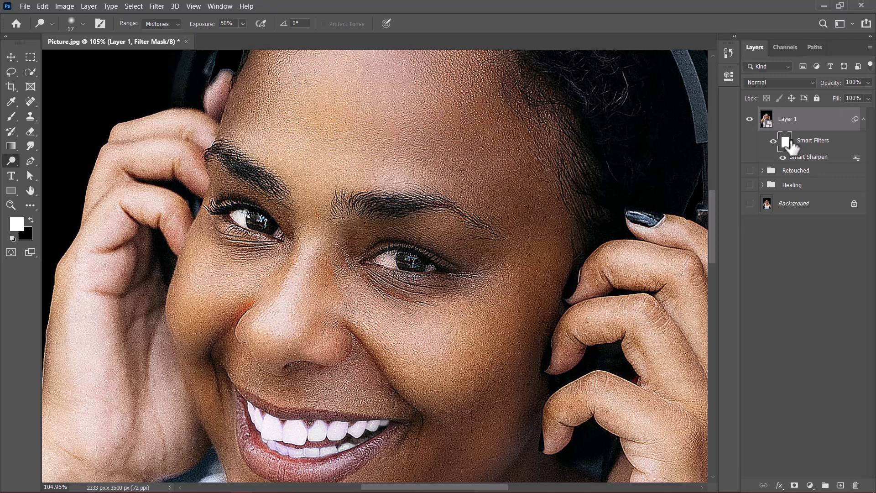
{"action": "key", "text": "ctrl+i"}
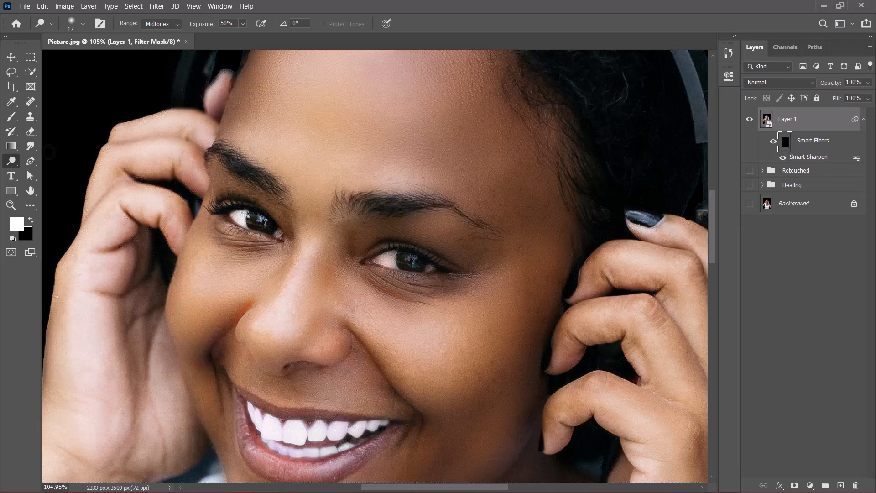
{"action": "left_click", "coordinate": [5, 116]}
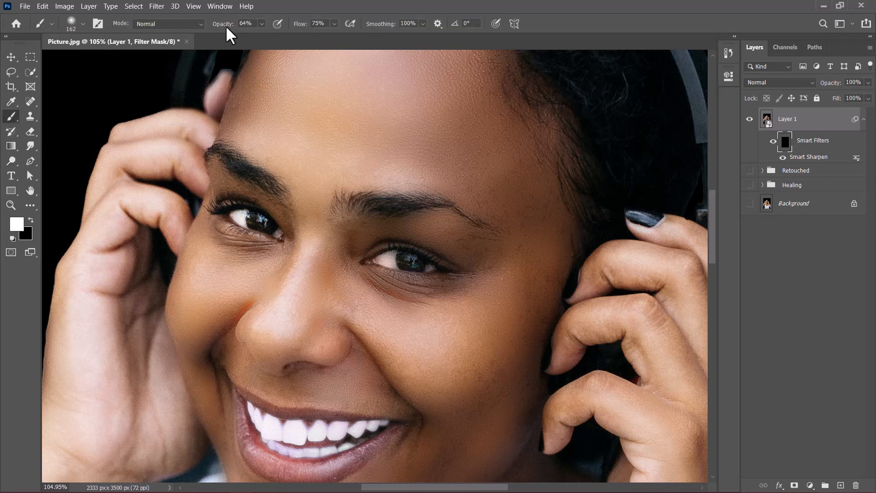
{"action": "mouse_move", "coordinate": [225, 26]}
{"action": "left_mouse_down"}
{"action": "mouse_move", "coordinate": [215, 26]}
{"action": "mouse_move", "coordinate": [230, 27]}
{"action": "left_mouse_up"}
{"action": "left_click_drag", "start_coordinate": [299, 28], "coordinate": [283, 33]}
- Paint white on the filter mask over both eyes to reveal the sharpening there
{"action": "scroll", "coordinate": [397, 289], "scroll_direction": "up", "scroll_amount": 2}
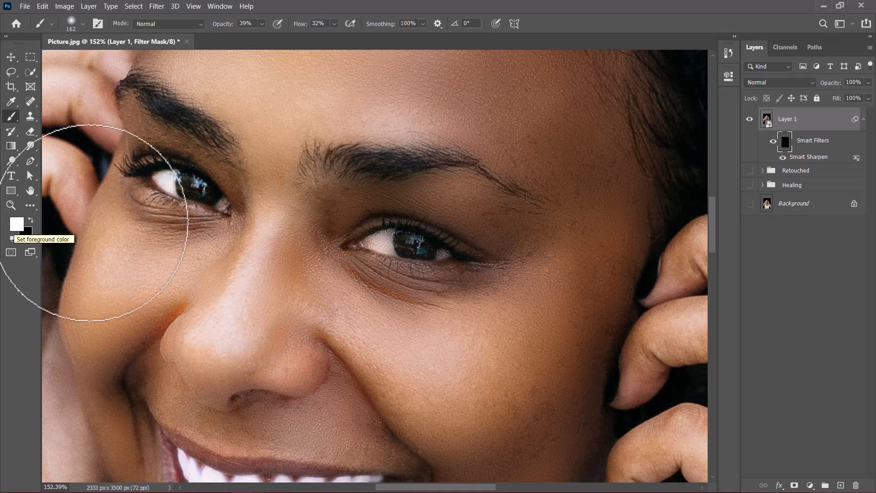
{"action": "mouse_move", "coordinate": [407, 247]}
{"action": "left_mouse_down"}
{"action": "mouse_move", "coordinate": [444, 264]}
{"action": "mouse_move", "coordinate": [373, 264]}
{"action": "mouse_move", "coordinate": [348, 252]}
{"action": "mouse_move", "coordinate": [365, 242]}
{"action": "mouse_move", "coordinate": [431, 244]}
{"action": "mouse_move", "coordinate": [451, 266]}
{"action": "mouse_move", "coordinate": [394, 278]}
{"action": "mouse_move", "coordinate": [365, 271]}
{"action": "mouse_move", "coordinate": [471, 275]}
{"action": "mouse_move", "coordinate": [421, 278]}
{"action": "mouse_move", "coordinate": [454, 272]}
{"action": "left_mouse_up"}
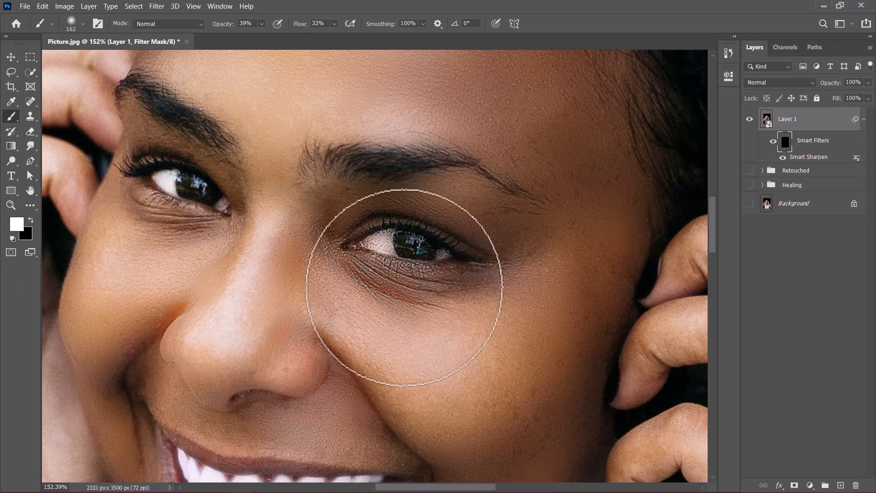
{"action": "mouse_move", "coordinate": [138, 192]}
{"action": "left_mouse_down"}
{"action": "mouse_move", "coordinate": [166, 146]}
{"action": "mouse_move", "coordinate": [153, 160]}
{"action": "mouse_move", "coordinate": [173, 219]}
{"action": "left_mouse_up"}
{"action": "scroll", "coordinate": [174, 219], "scroll_direction": "down", "scroll_amount": 10}
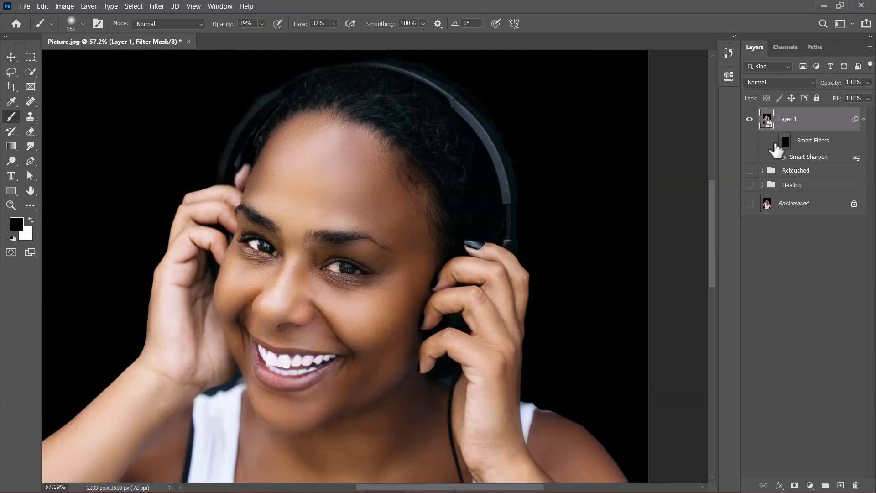
- Compare the portrait with the smart filter on and off, and compare Layer 1 with the original Background
{"action": "left_click", "coordinate": [775, 148]}
{"action": "left_click", "coordinate": [774, 142]}
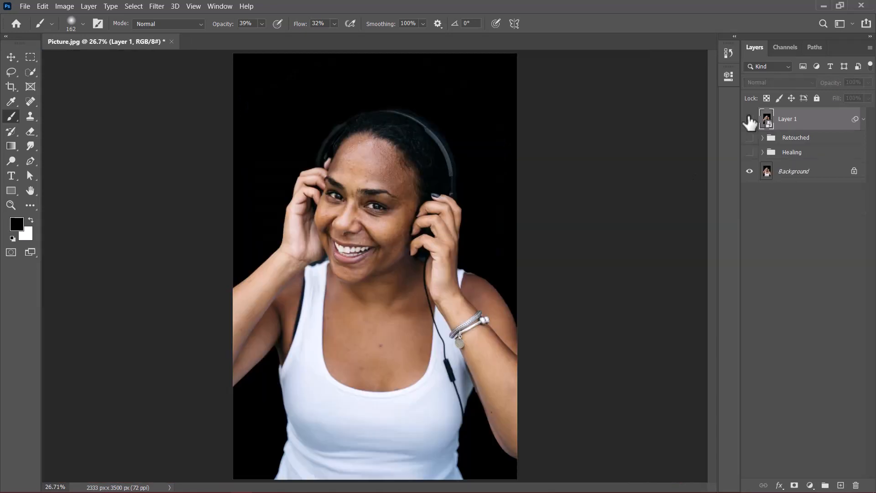
{"action": "left_click", "coordinate": [750, 119]}
{"action": "scroll", "coordinate": [333, 185], "scroll_direction": "up", "scroll_amount": 3}
{"action": "scroll", "coordinate": [334, 176], "scroll_direction": "up", "scroll_amount": 1}
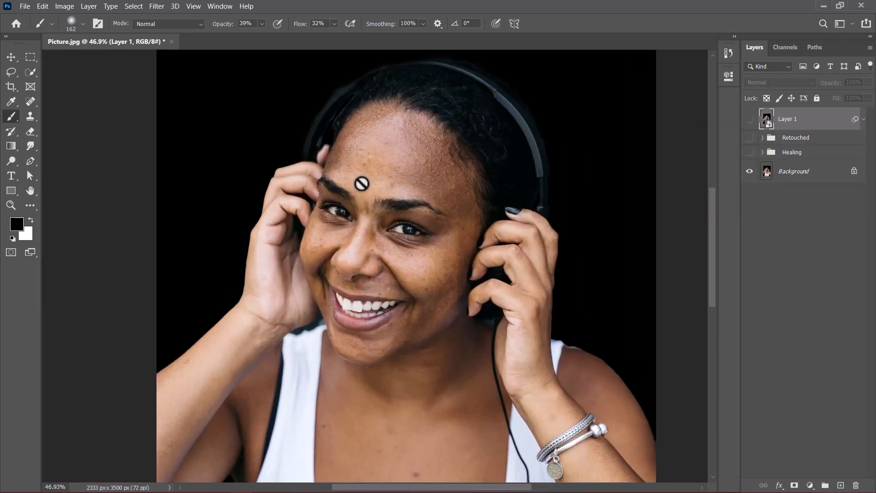
{"action": "left_click_drag", "start_coordinate": [420, 200], "coordinate": [378, 236]}
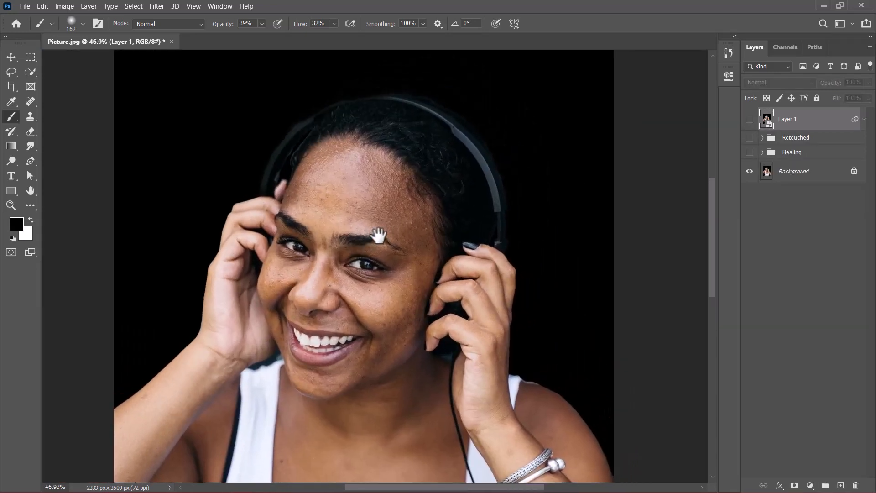
{"action": "left_click", "coordinate": [749, 119]}
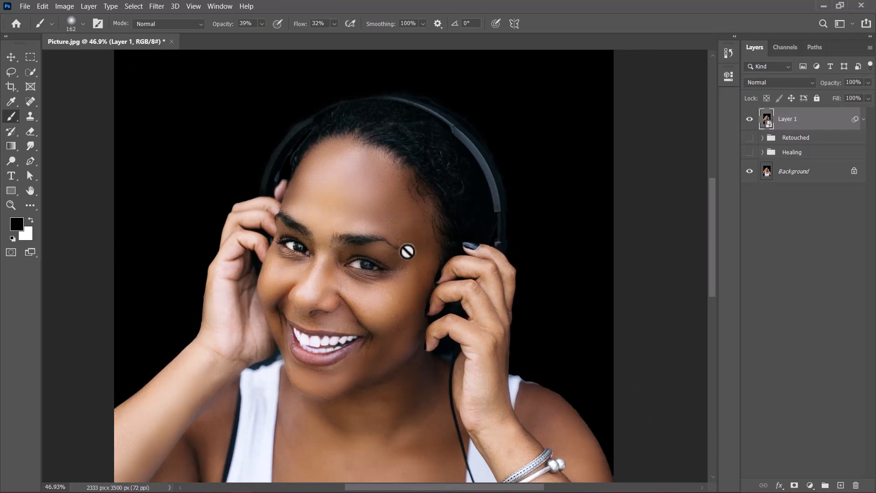